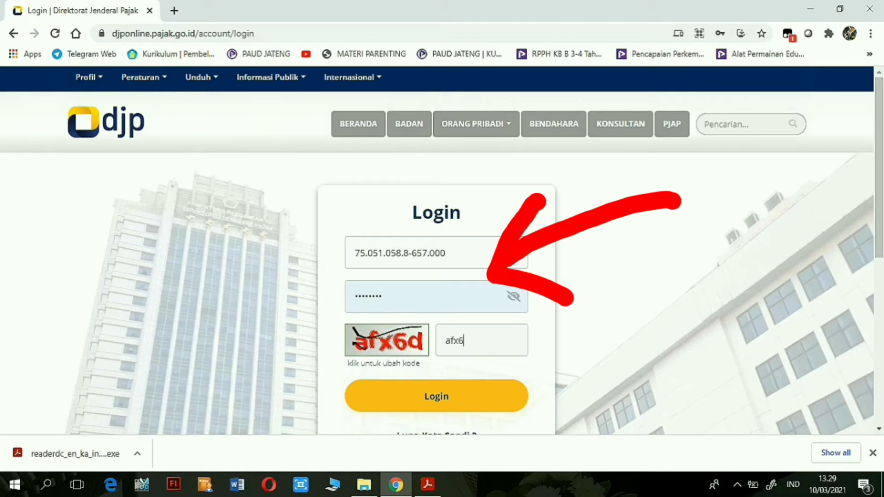
# Finish entering the login password, log in, and reach the e-Form list of 1771 returns.
pyautogui.write('d')
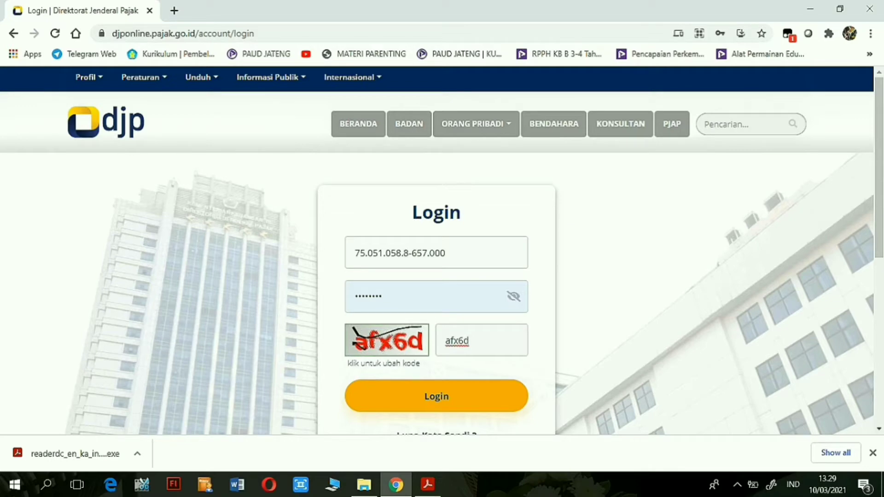
pyautogui.press('Return')
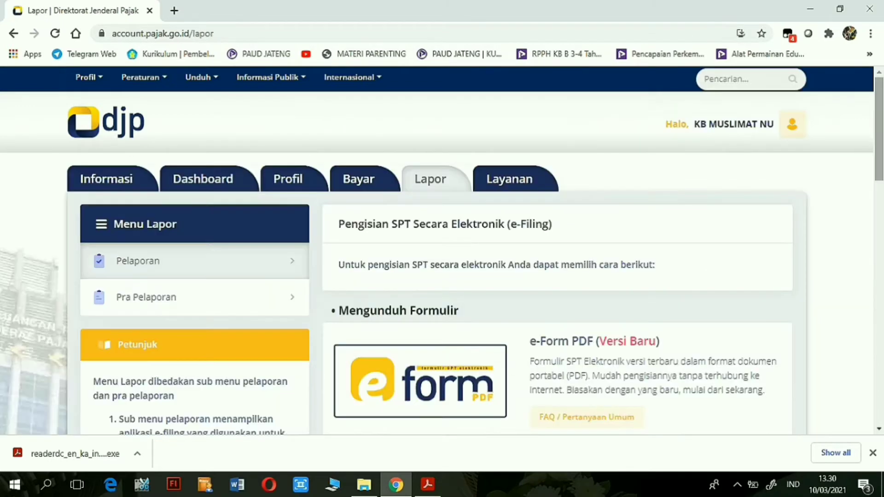
pyautogui.scroll(-2, 442, 251)
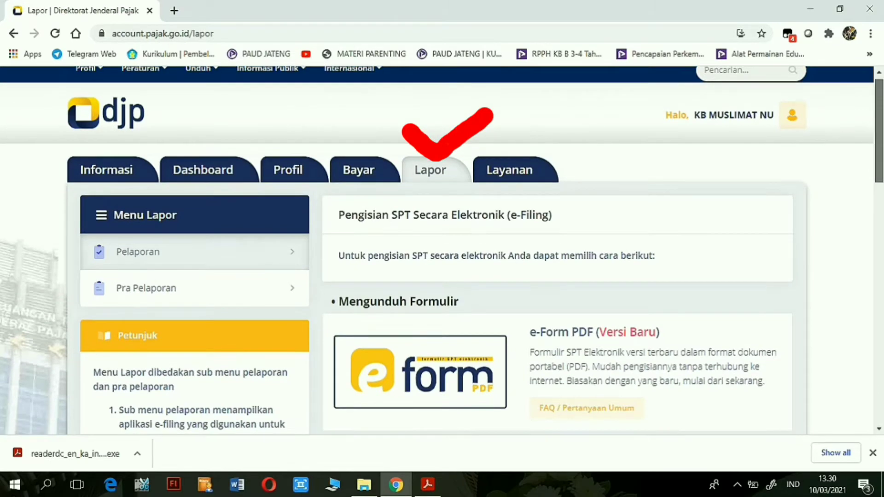
pyautogui.scroll(-3, 441, 250)
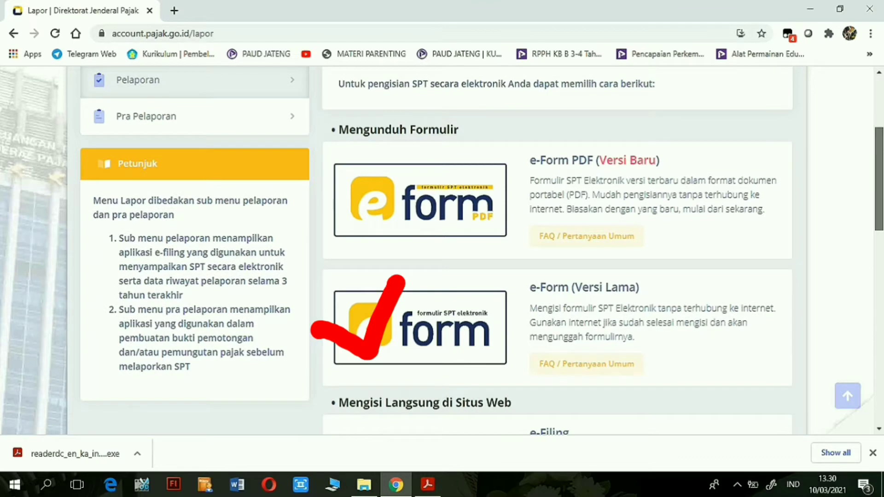
pyautogui.scroll(1, 442, 251)
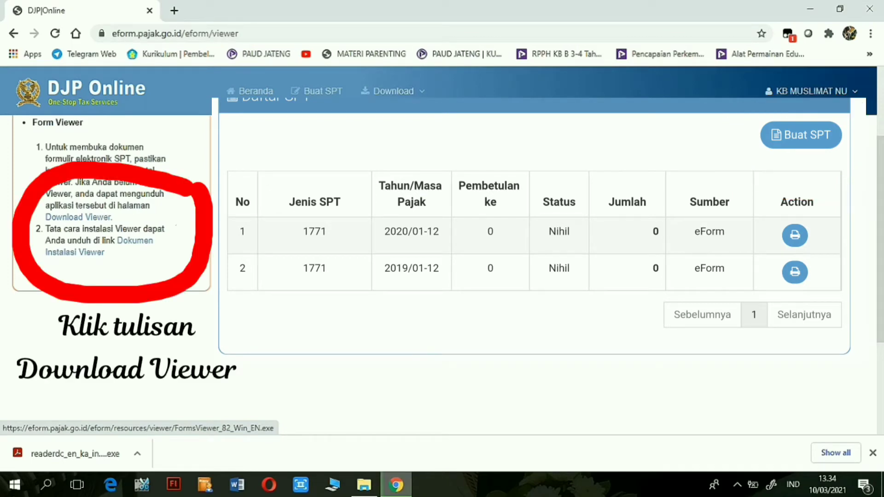
# Download the Windows (24MB) Forms Viewer installer from the Download Viewer page.
pyautogui.click(79, 217)
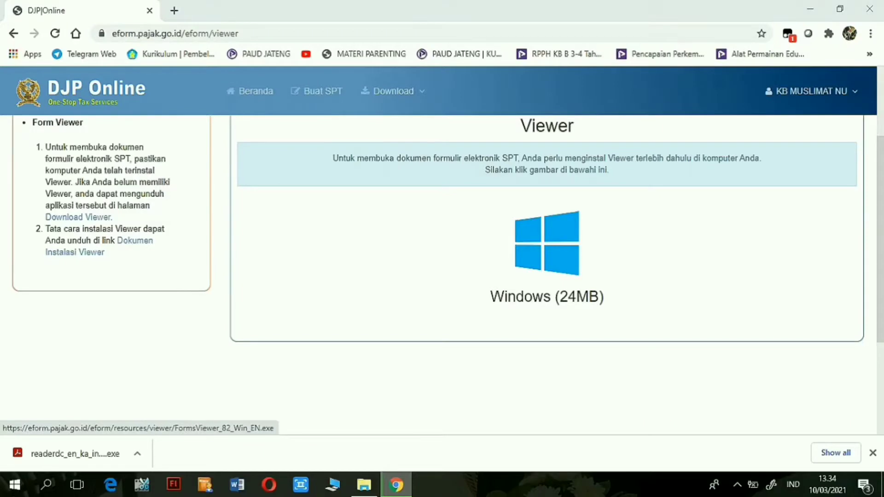
pyautogui.click(544, 245)
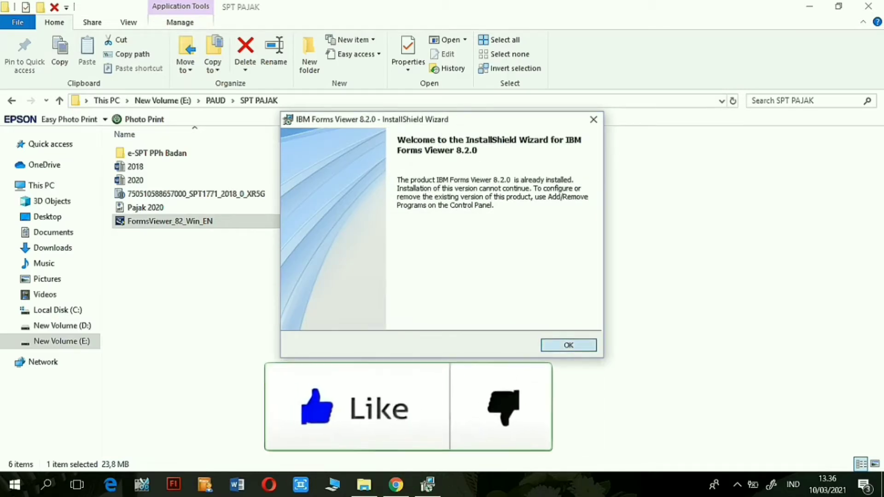
# Acknowledge the already-installed notice and exit the InstallShield wizard with Finish.
pyautogui.press('Return')
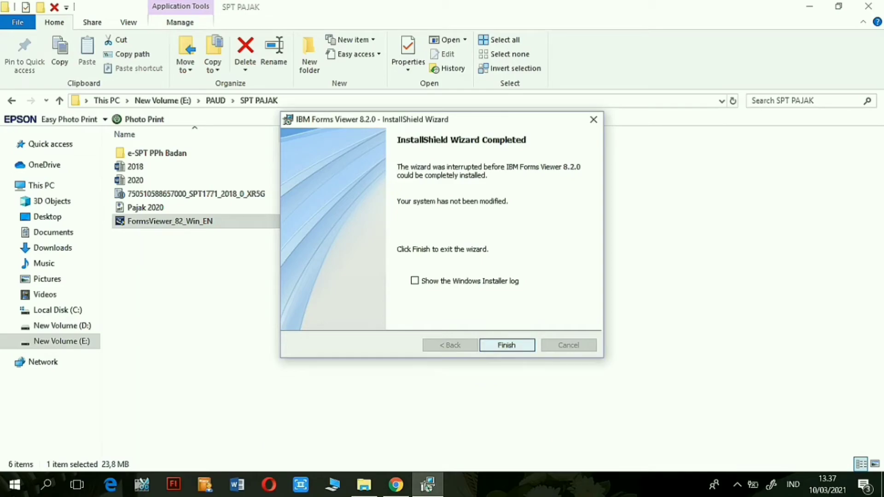
pyautogui.press('Return')
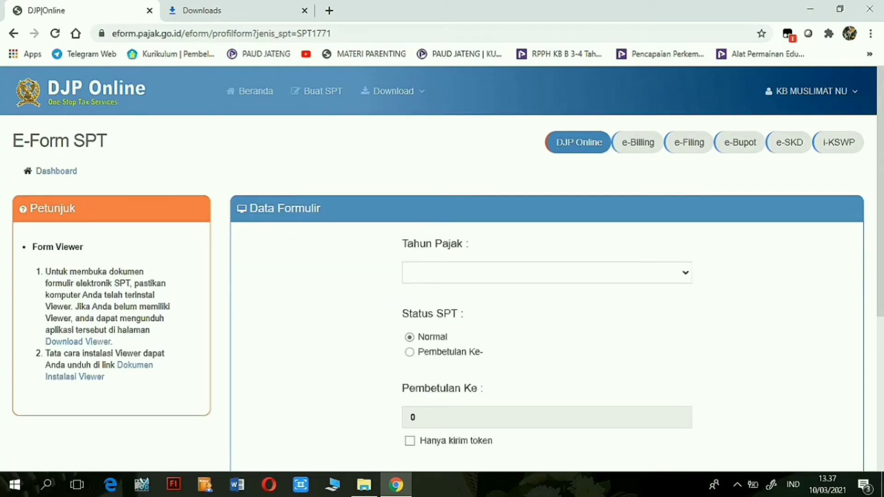
# Request a Normal SPT 1771 e-Form for tax year 2020 with Kirim Permintaan.
pyautogui.click(547, 273)
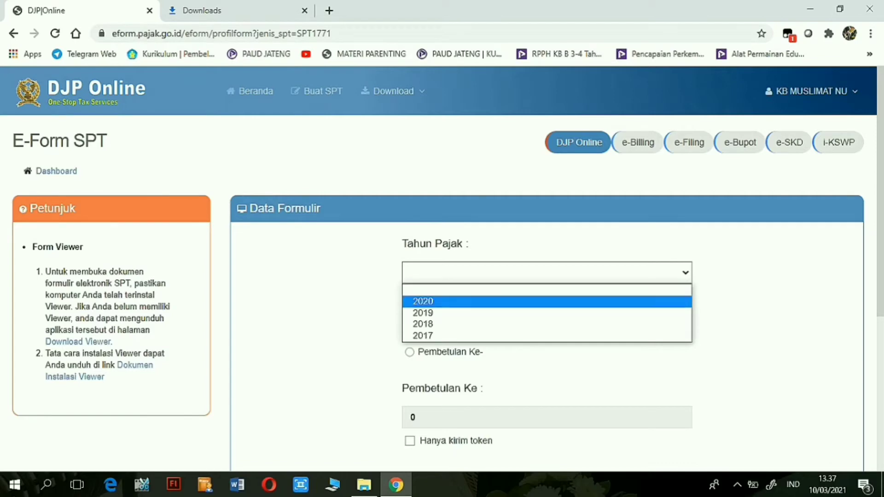
pyautogui.click(547, 302)
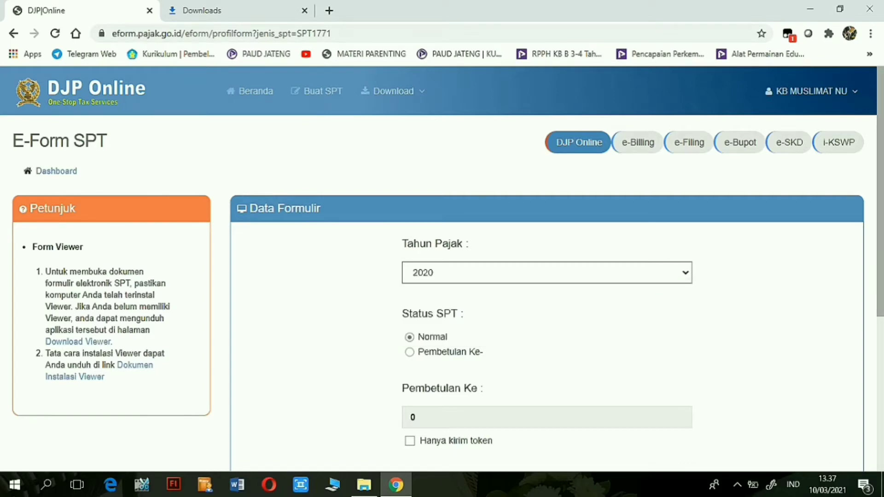
pyautogui.scroll(-1, 442, 269)
pyautogui.scroll(-3, 442, 276)
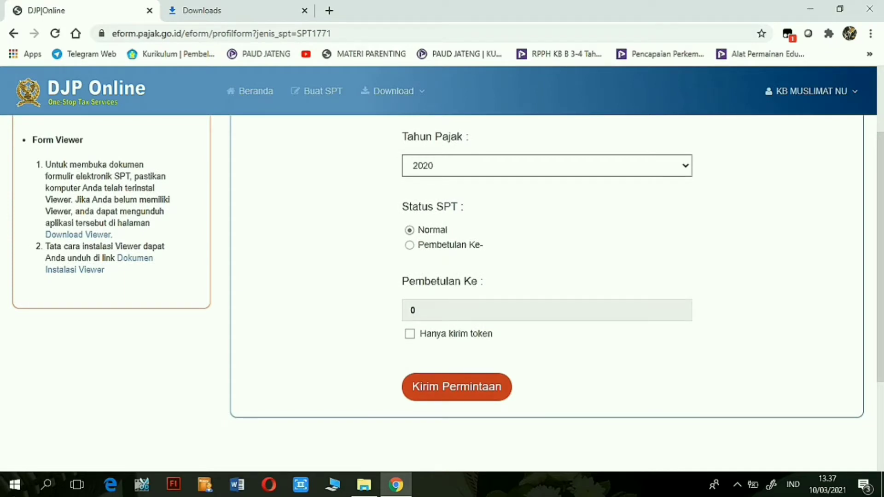
pyautogui.click(456, 387)
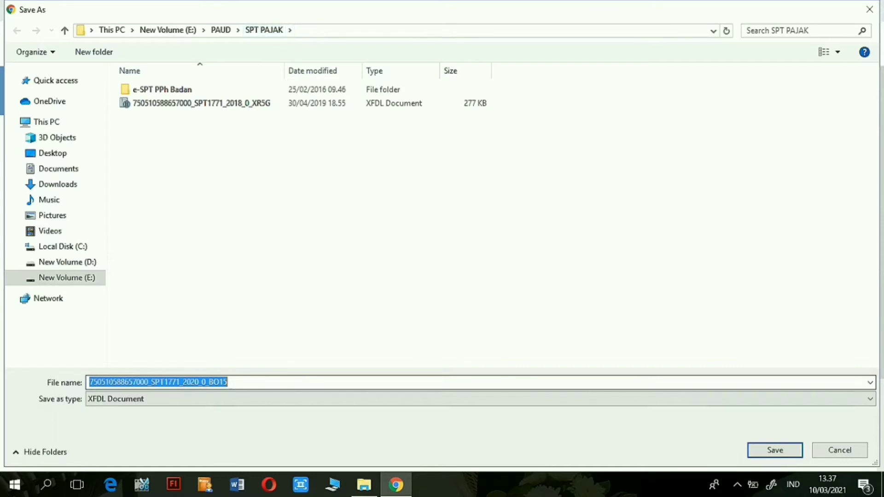
# Save the 2020 SPT 1771 form file into the SPT PAJAK folder.
pyautogui.click(774, 450)
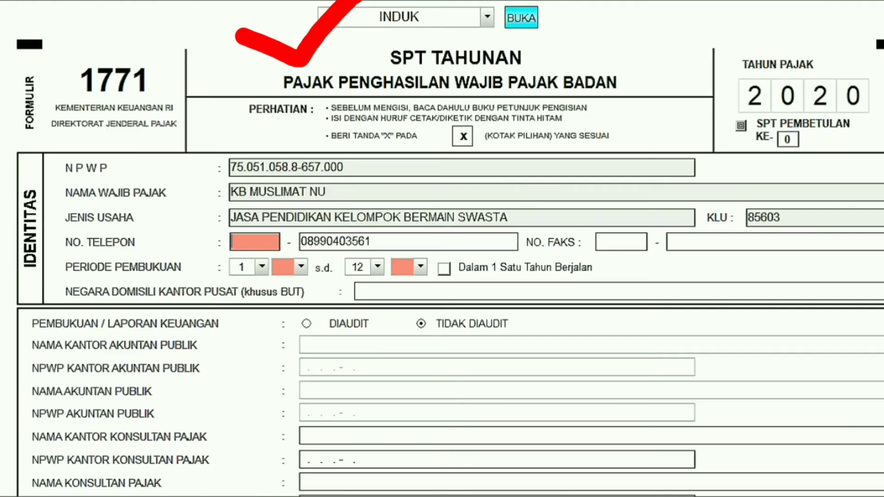
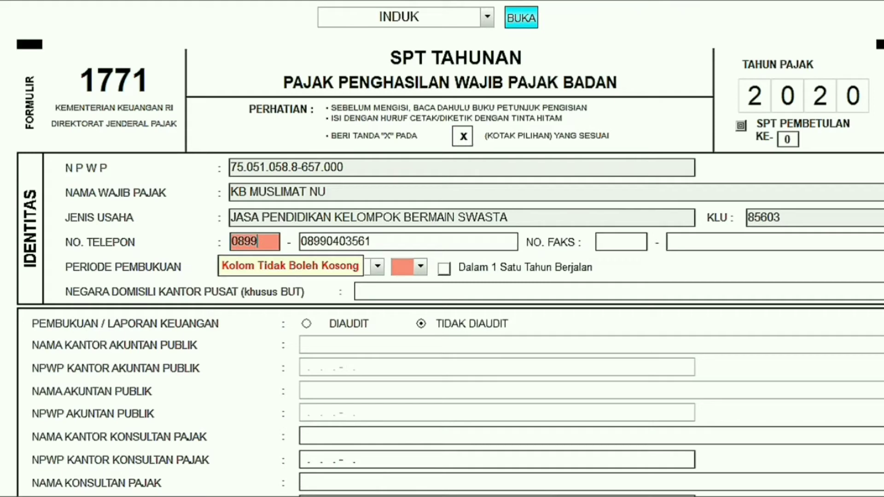
# Enter the phone number and set the bookkeeping period from month 1/20 to 12/20.
pyautogui.press('Tab')
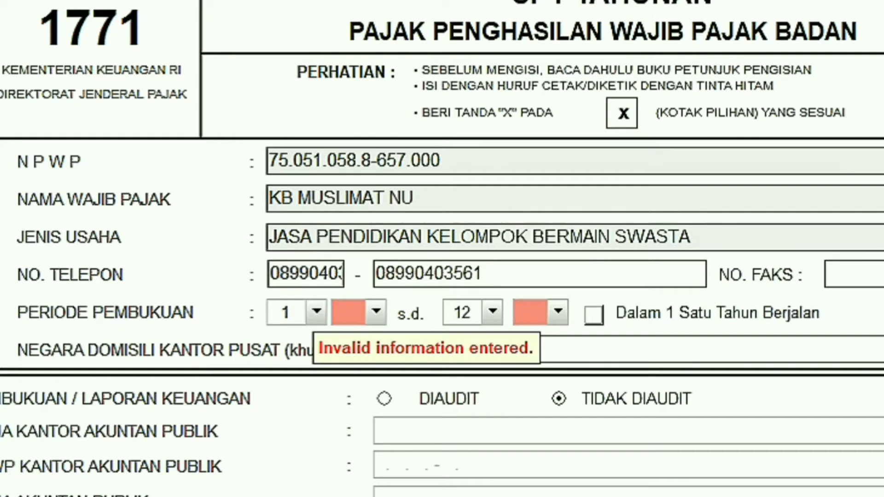
pyautogui.click(376, 312)
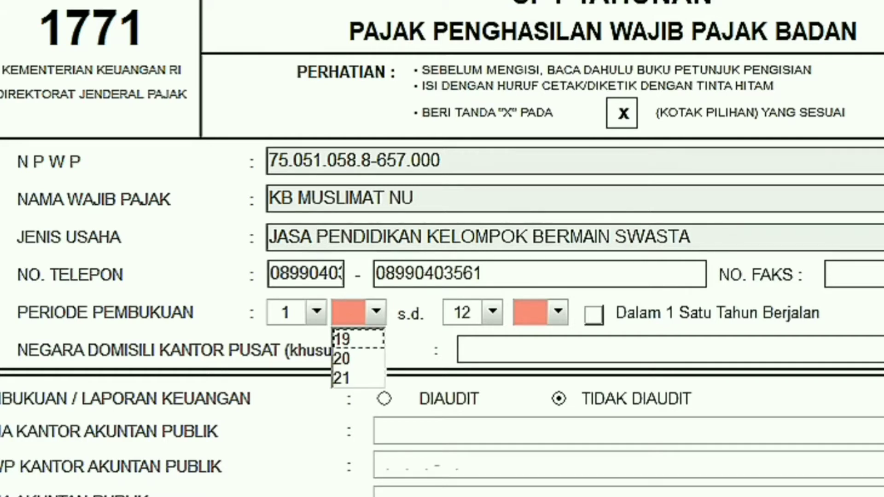
pyautogui.click(358, 358)
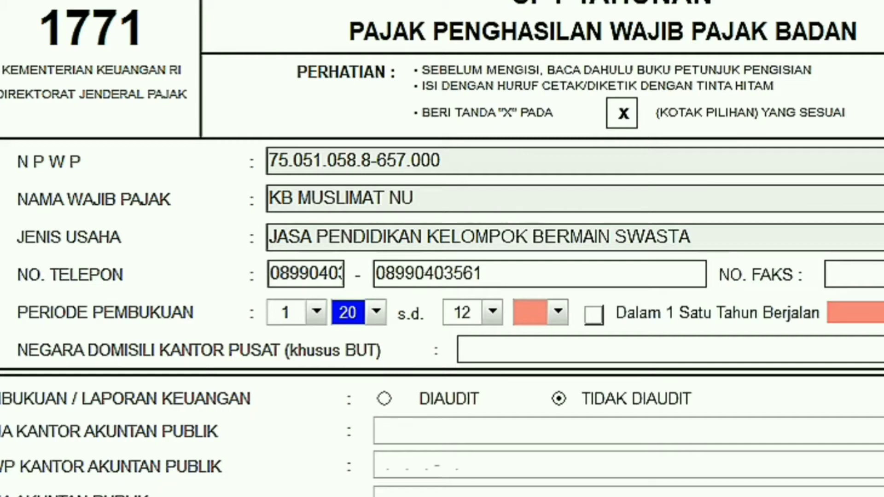
pyautogui.click(492, 312)
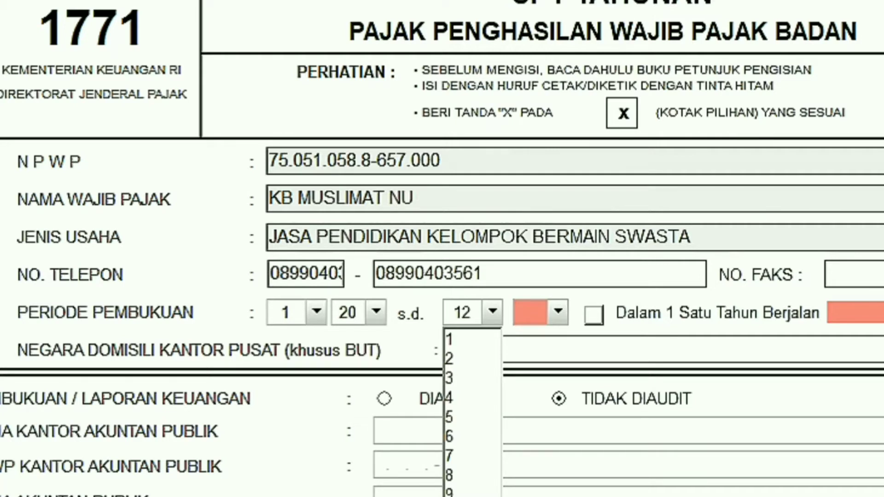
pyautogui.press('Return')
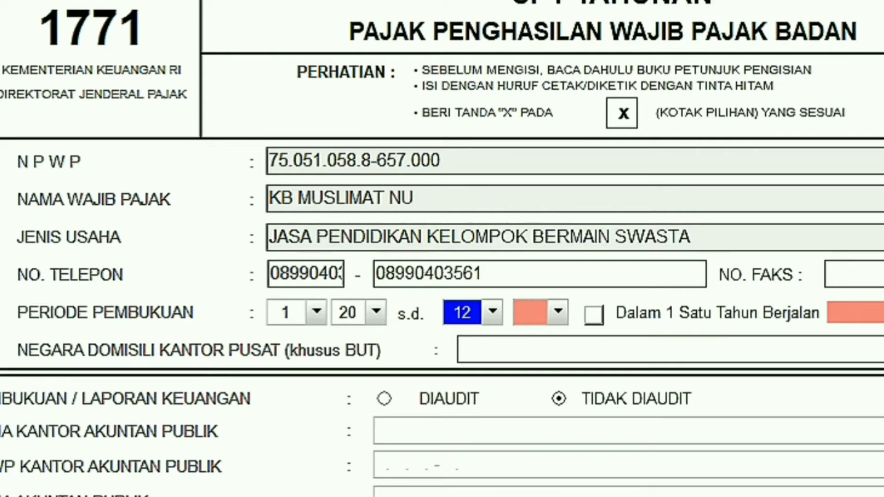
pyautogui.click(558, 312)
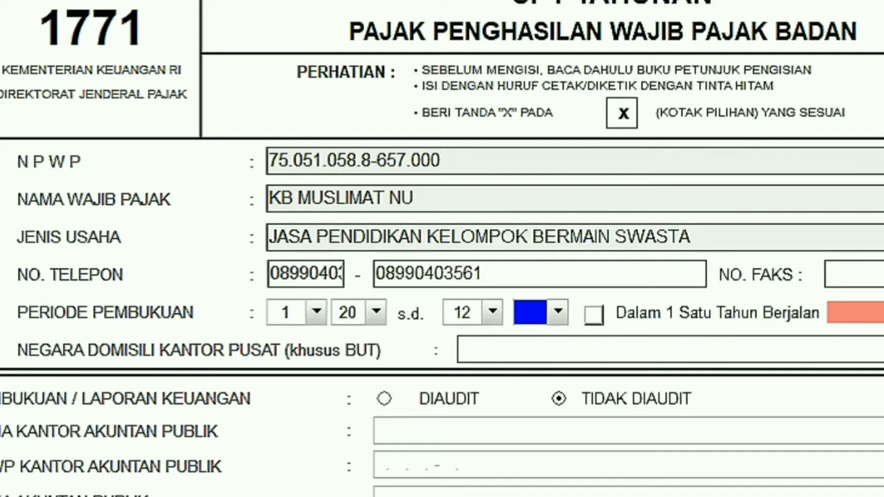
pyautogui.click(529, 359)
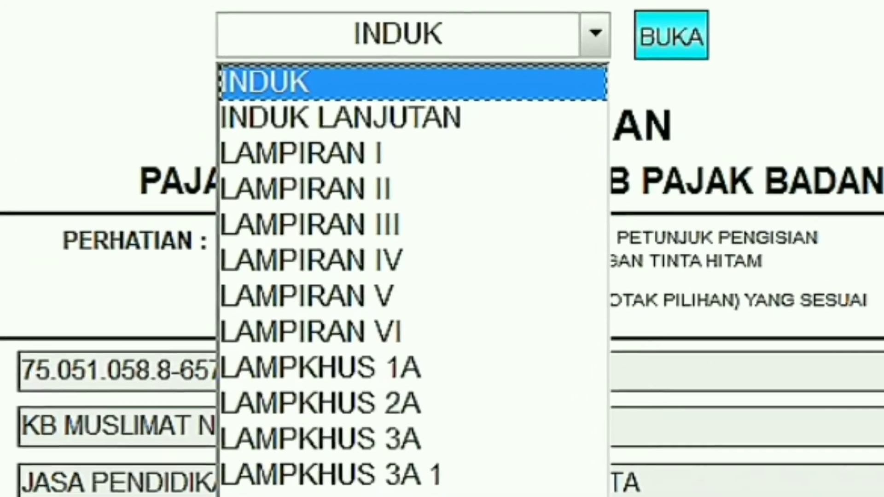
# Open the INDUK LANJUTAN page and scroll down to the PERNYATAAN section.
pyautogui.click(343, 100)
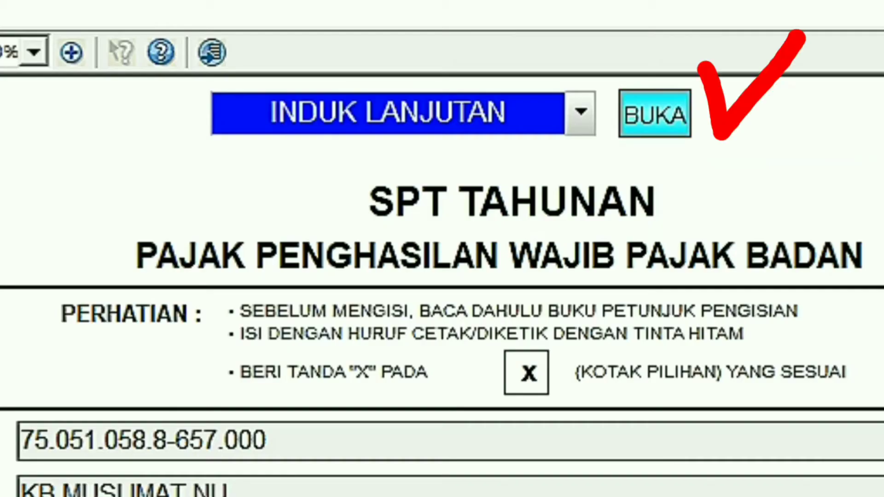
pyautogui.click(655, 114)
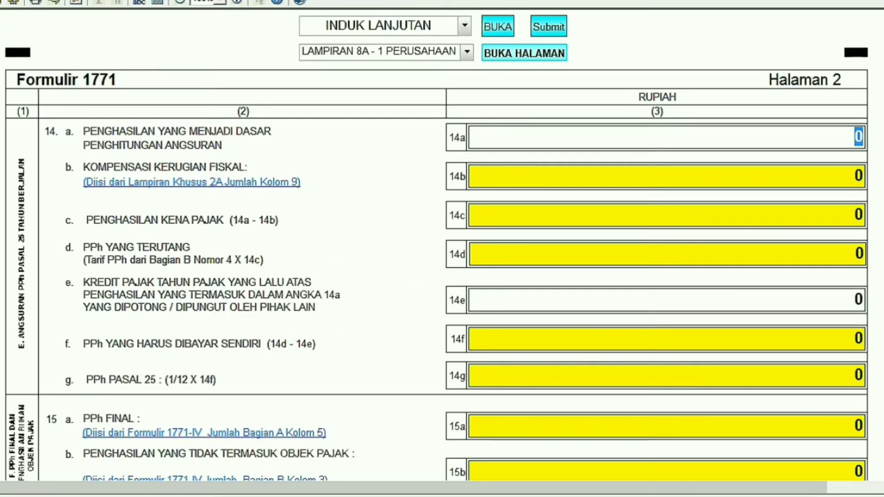
pyautogui.scroll(-3, 437, 253)
pyautogui.scroll(-12, 437, 253)
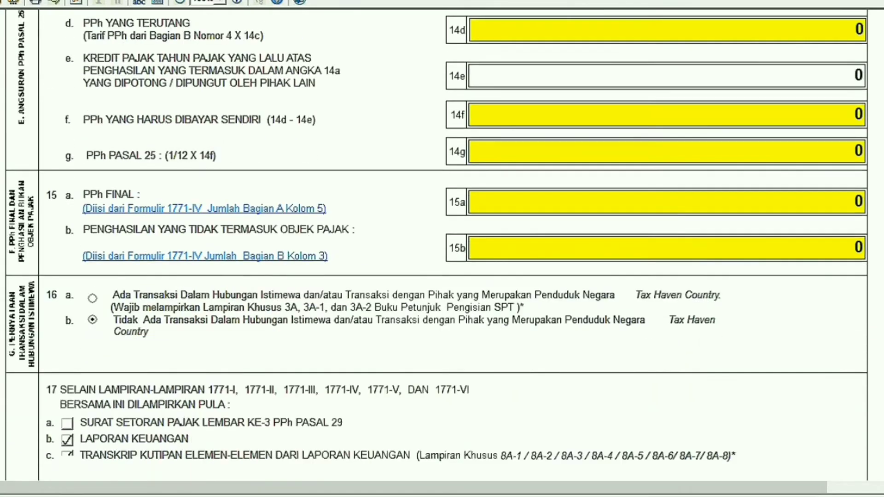
pyautogui.scroll(-3, 437, 253)
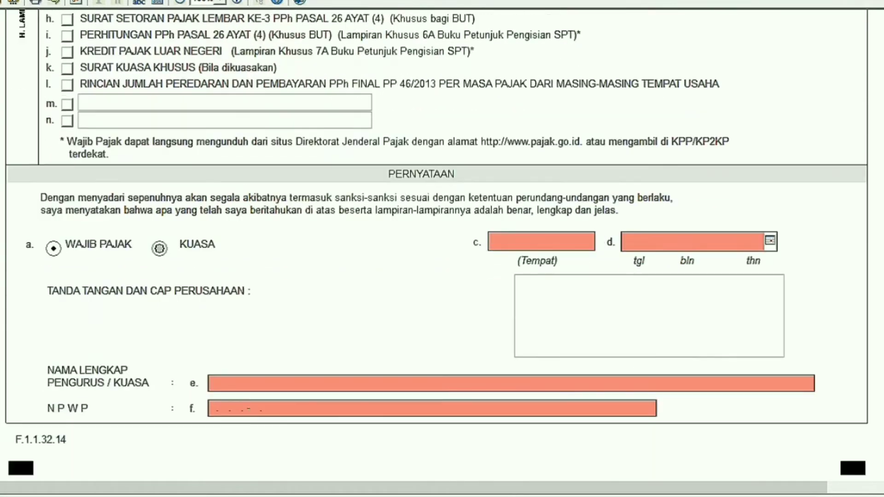
# Fill the declaration with place MALANG, date 31 desember 2020, signer's full name and NPWP.
pyautogui.write('malang')
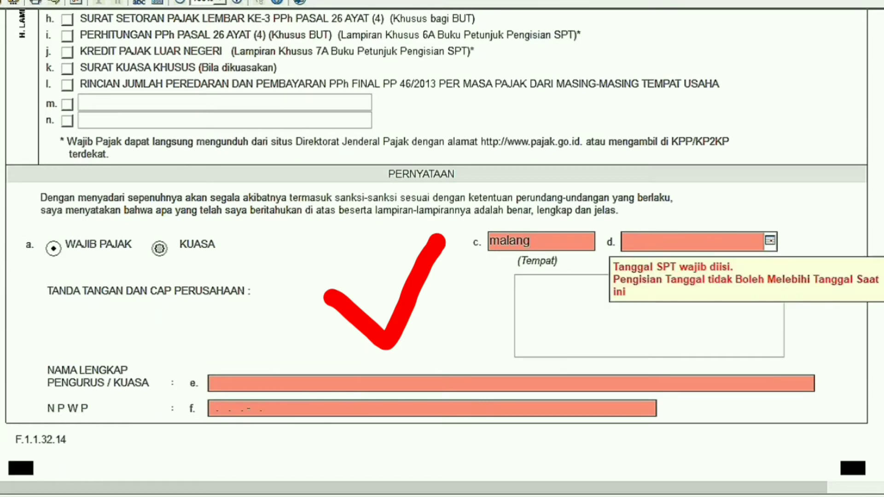
pyautogui.press('Tab')
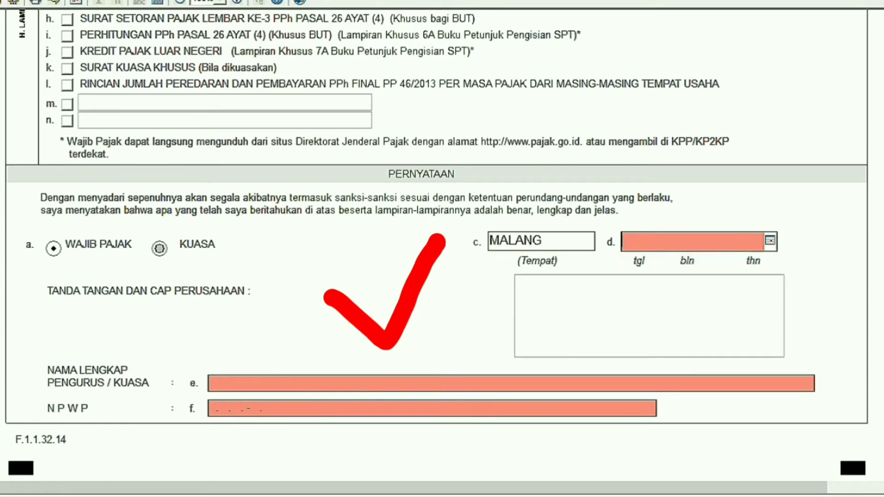
pyautogui.write('31 desember 2020')
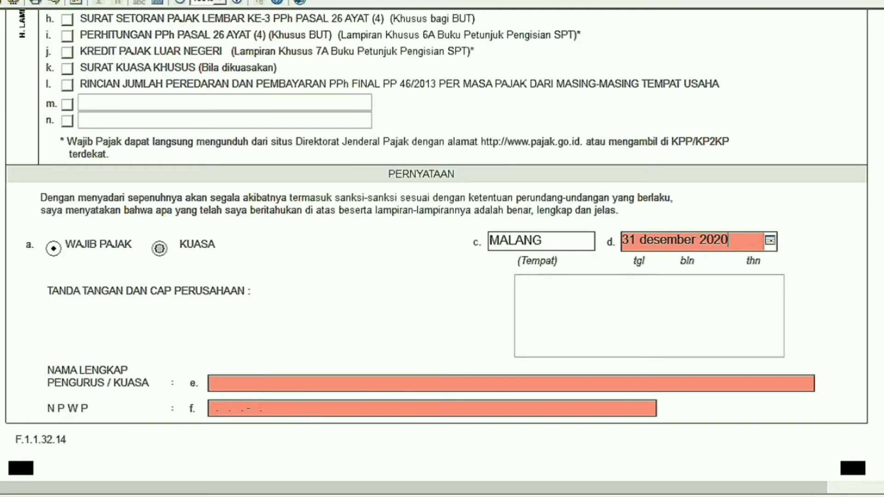
pyautogui.press('Tab')
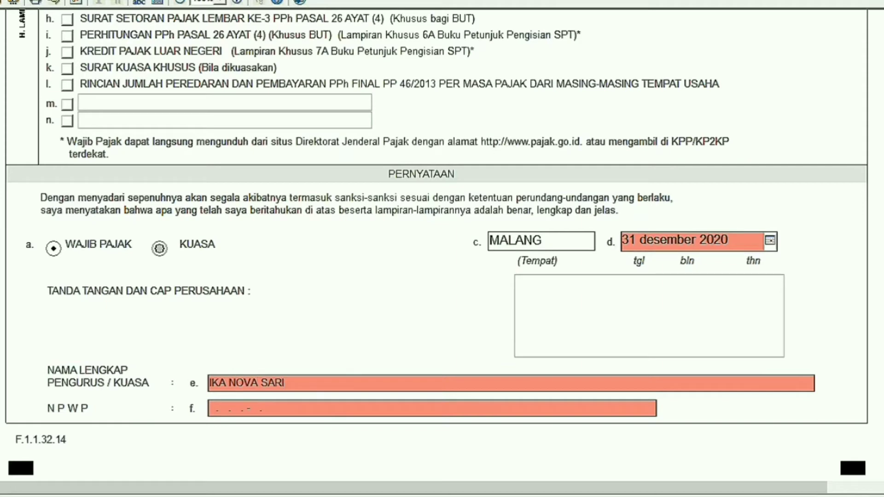
pyautogui.press('Tab')
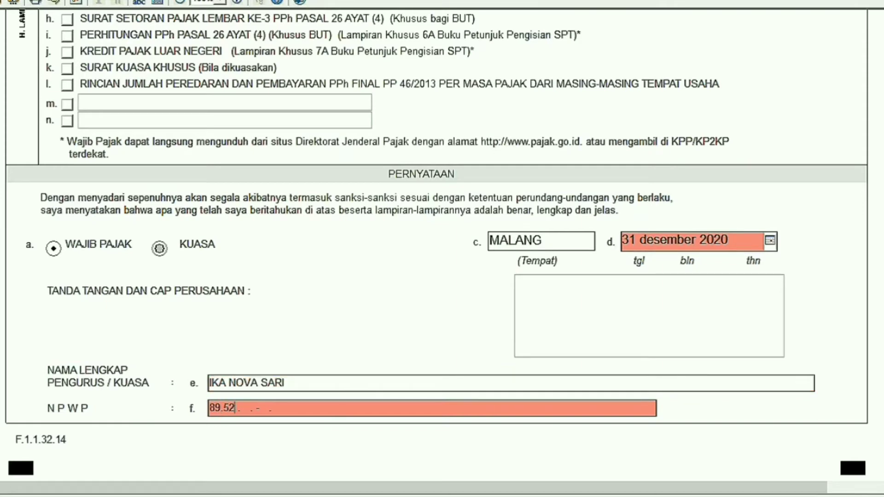
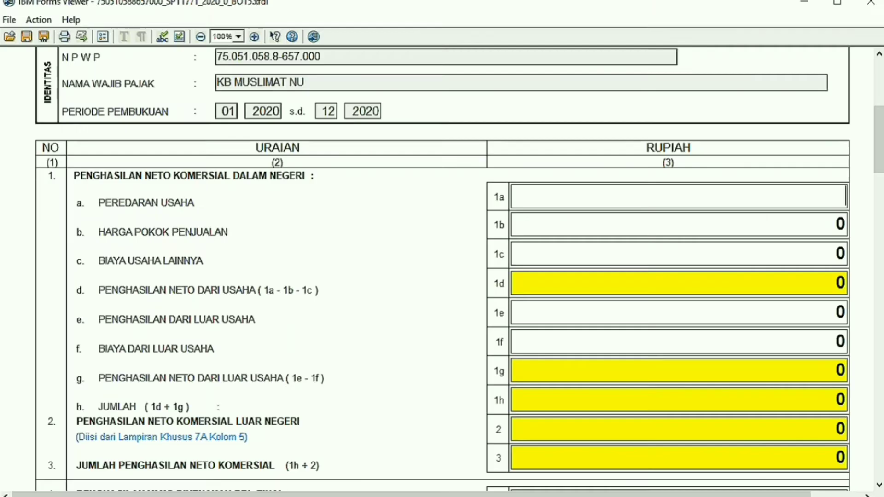
# Enter 8280000 as peredaran usaha (1a) and biaya usaha lainnya (1c) in Lampiran I.
pyautogui.click(678, 197)
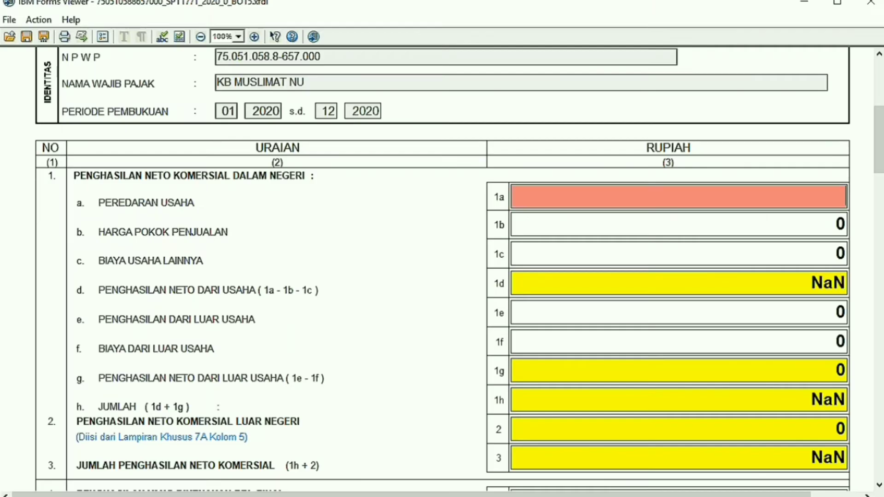
pyautogui.write('828')
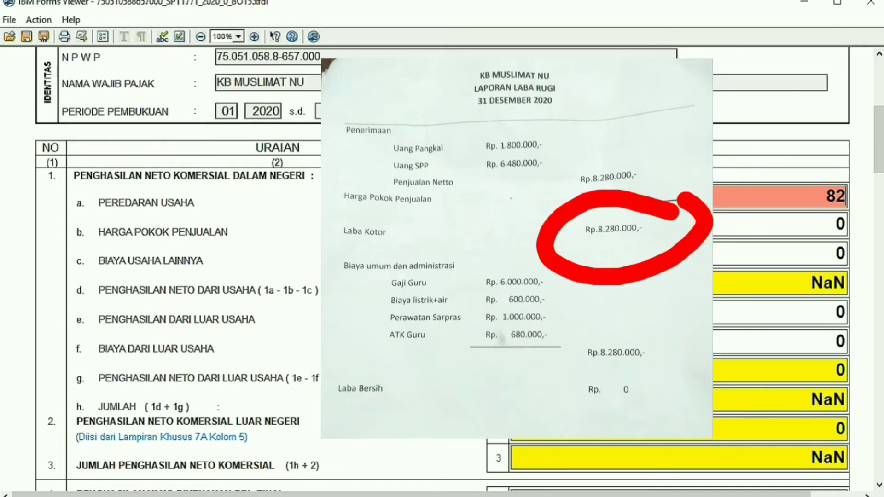
pyautogui.write('0000')
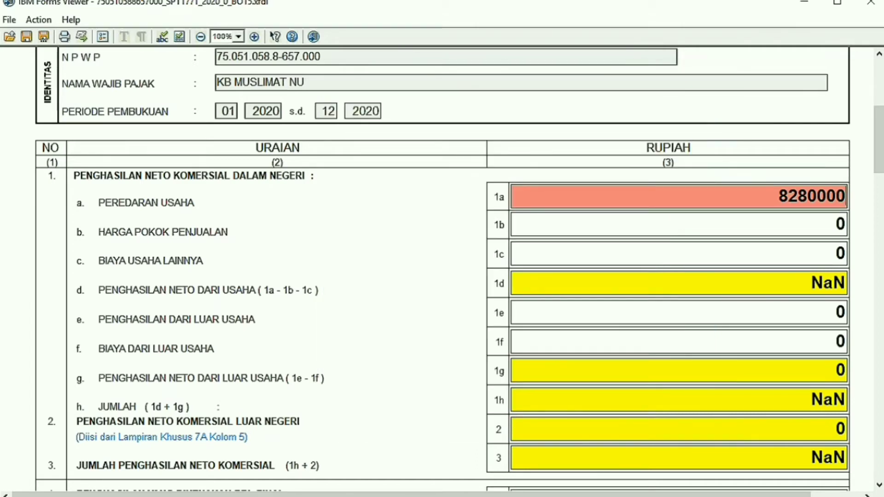
pyautogui.scroll(-1, 459, 269)
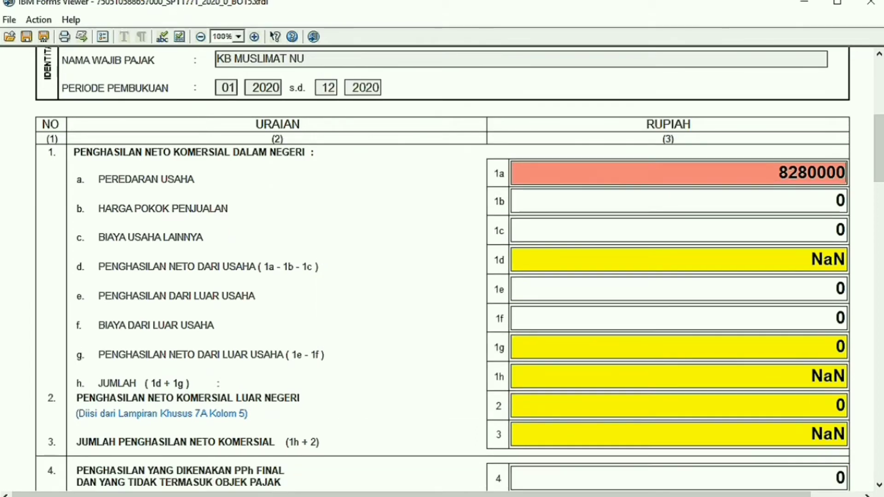
pyautogui.click(834, 230)
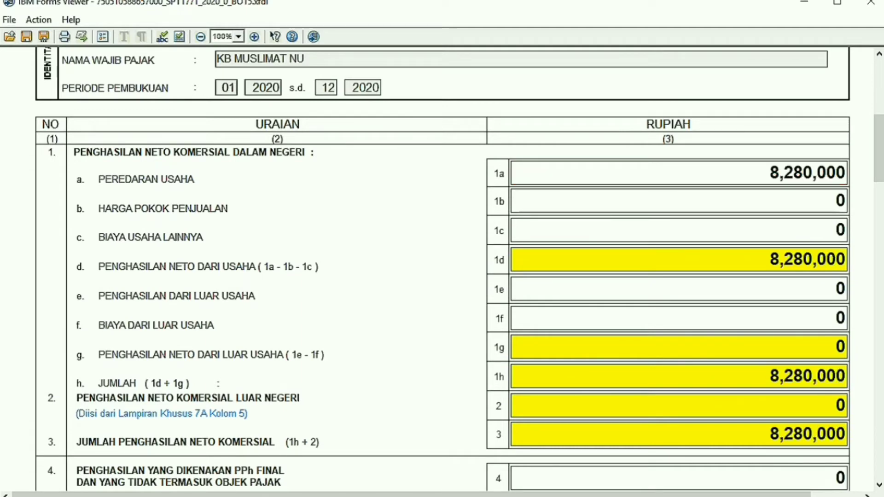
pyautogui.click(845, 229)
pyautogui.press('BackSpace')
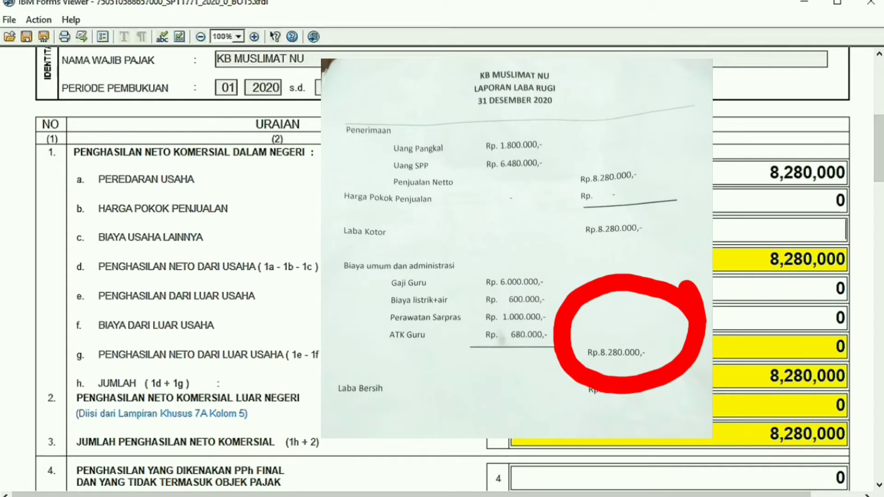
pyautogui.write('82')
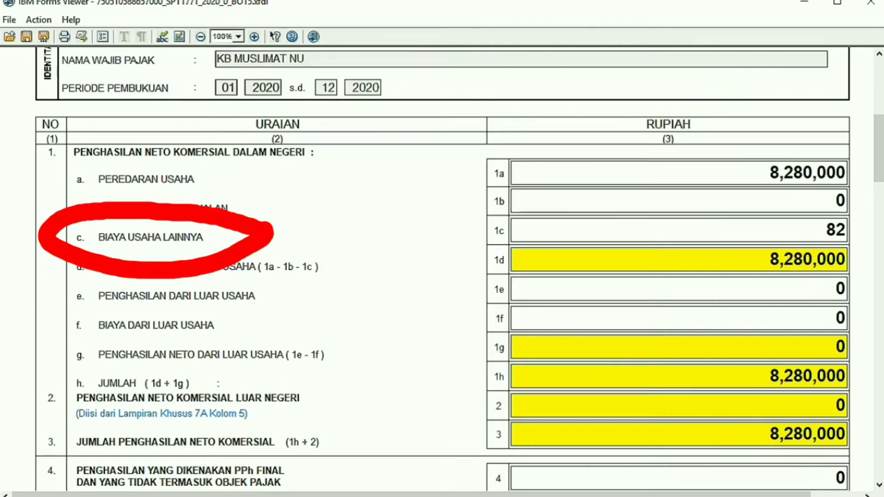
pyautogui.write('80000')
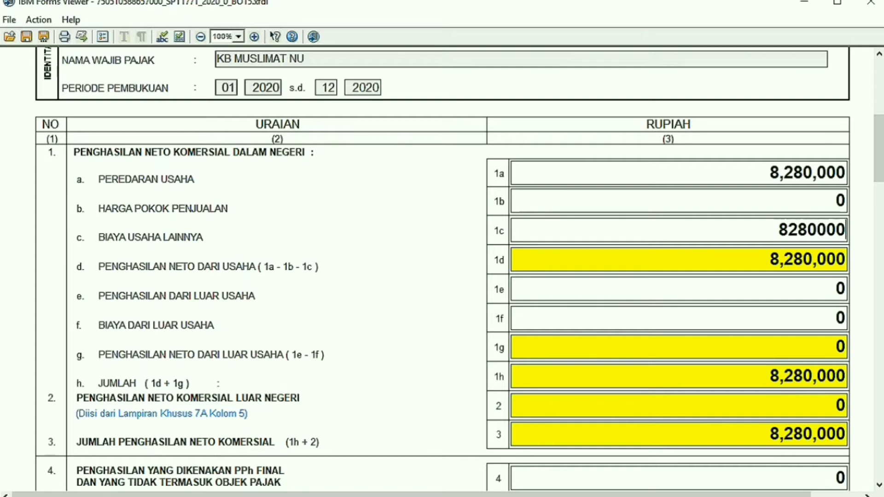
pyautogui.scroll(-10, 441, 269)
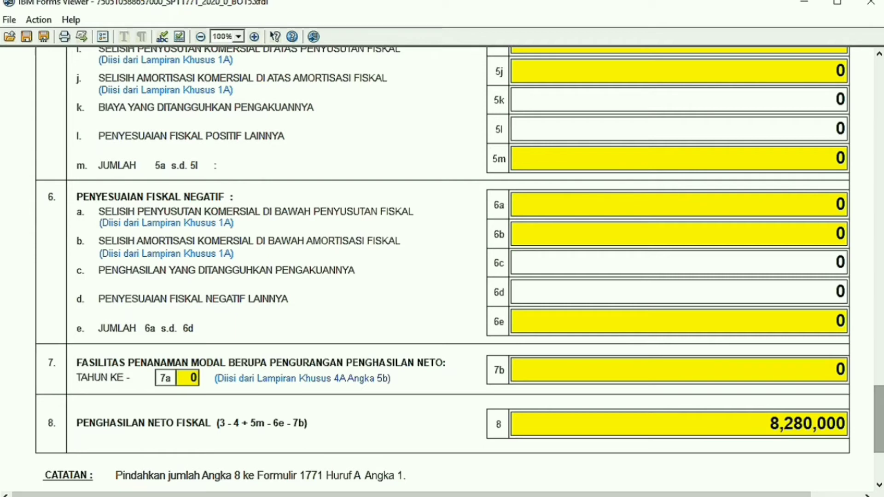
pyautogui.scroll(-3, 441, 269)
pyautogui.scroll(-1, 442, 269)
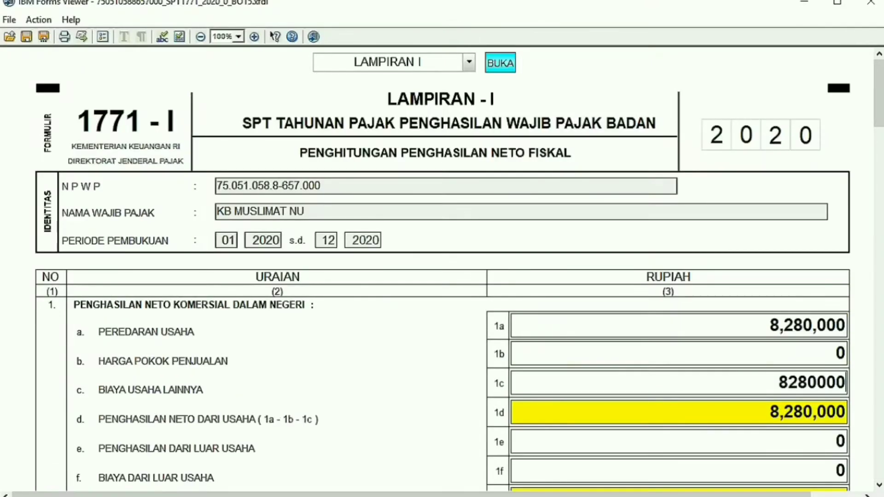
# Select LAMPIRAN II from the page list and open it with BUKA.
pyautogui.click(389, 63)
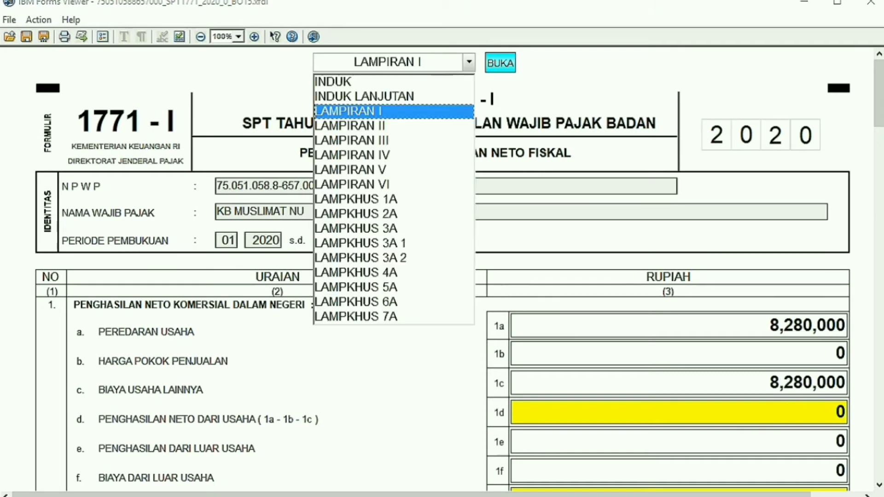
pyautogui.click(351, 125)
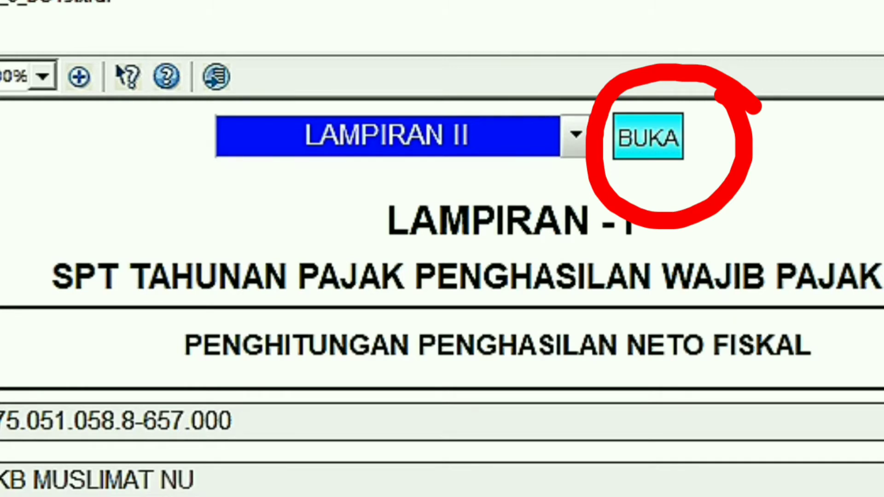
pyautogui.click(647, 137)
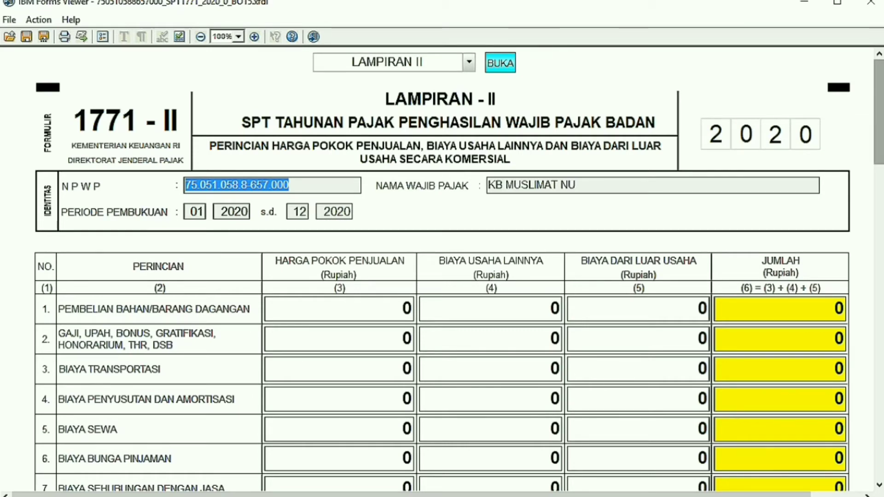
# Enter 6000000 for salaries and wages under Biaya Usaha Lainnya.
pyautogui.scroll(-1, 458, 268)
pyautogui.scroll(-1, 459, 269)
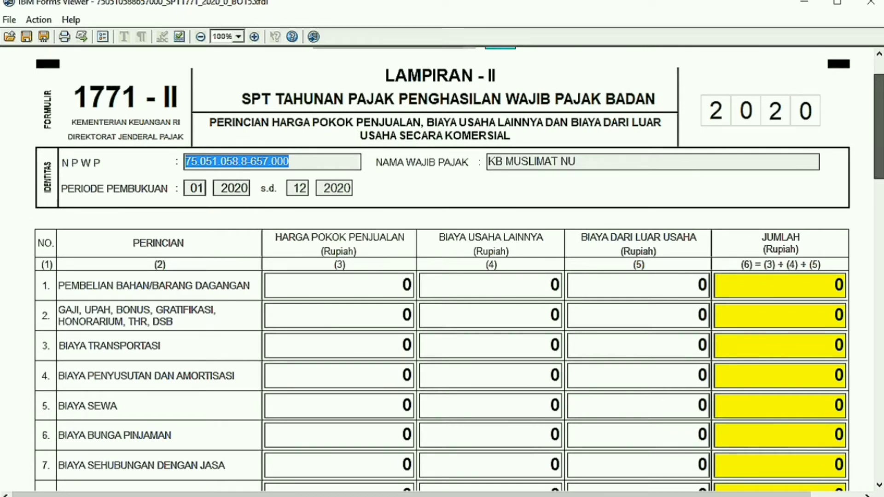
pyautogui.scroll(-1, 458, 268)
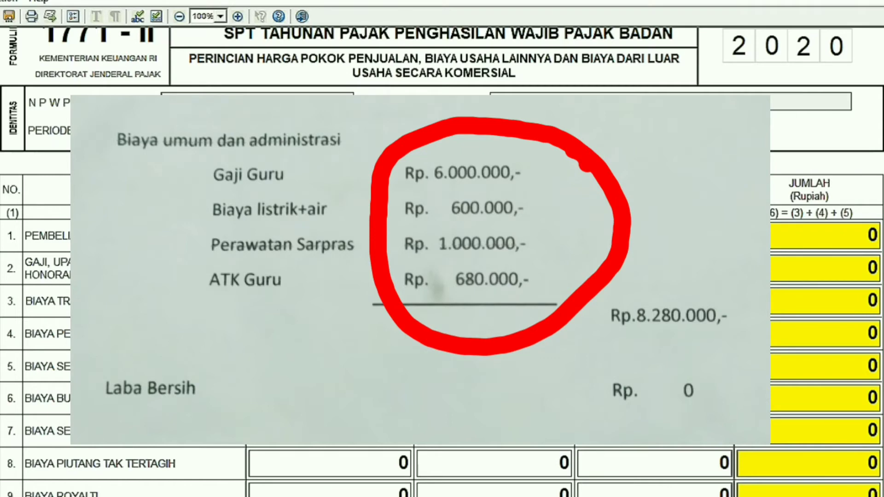
pyautogui.write('600')
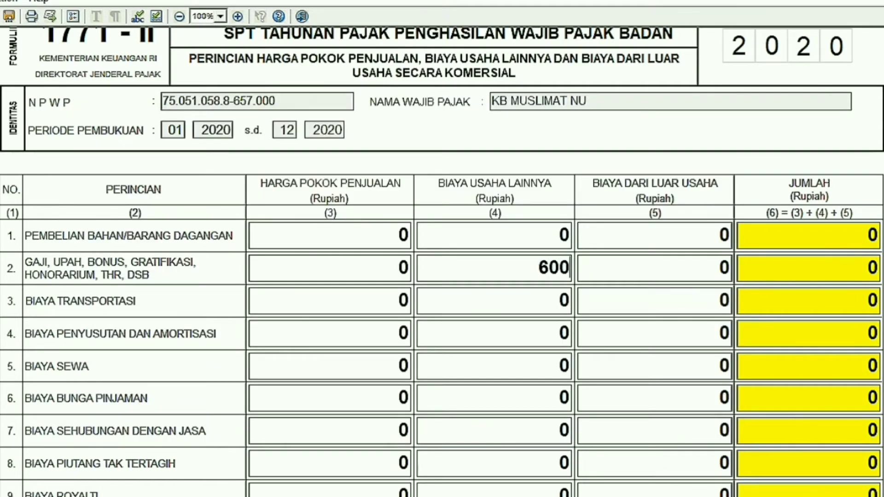
pyautogui.write('0000')
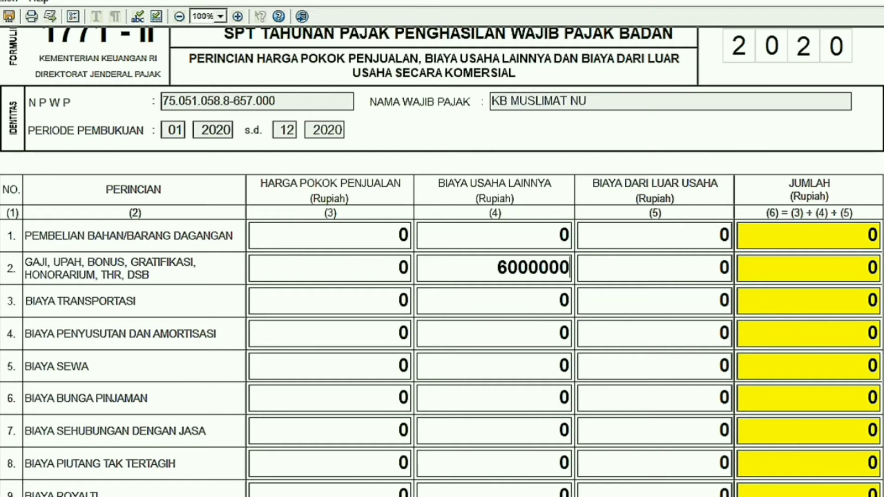
pyautogui.scroll(-5, 441, 262)
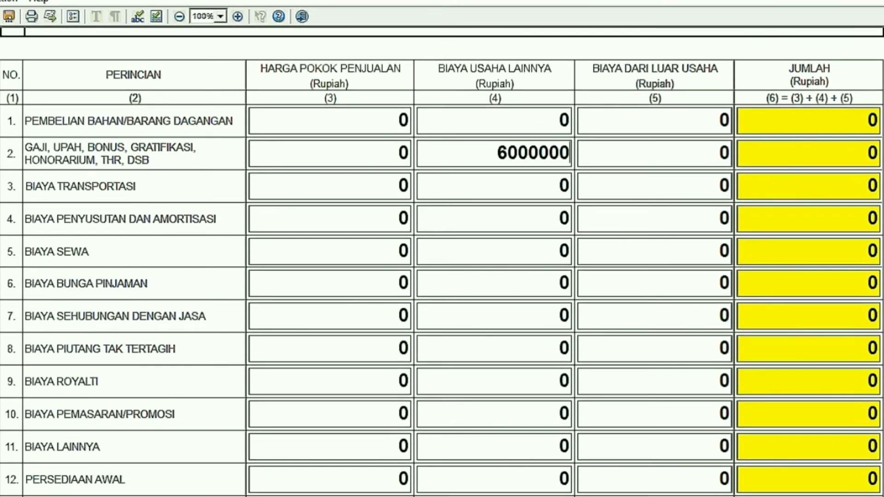
pyautogui.scroll(-1, 442, 261)
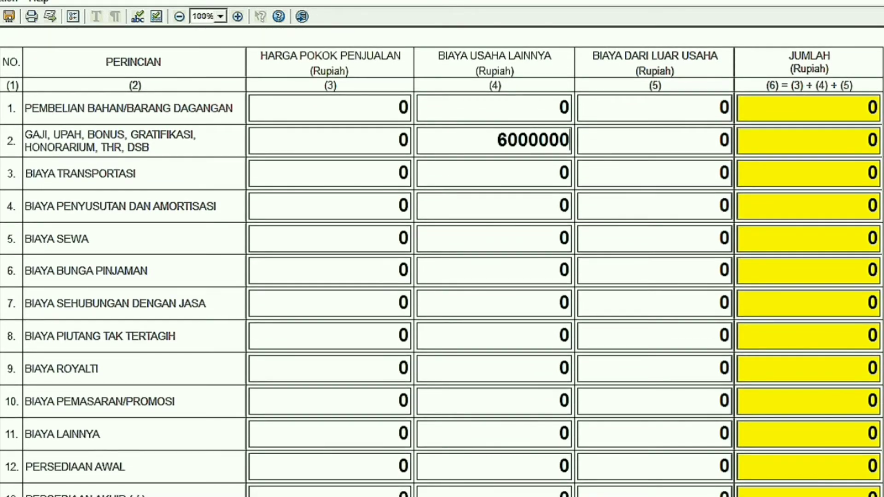
pyautogui.scroll(-4, 441, 262)
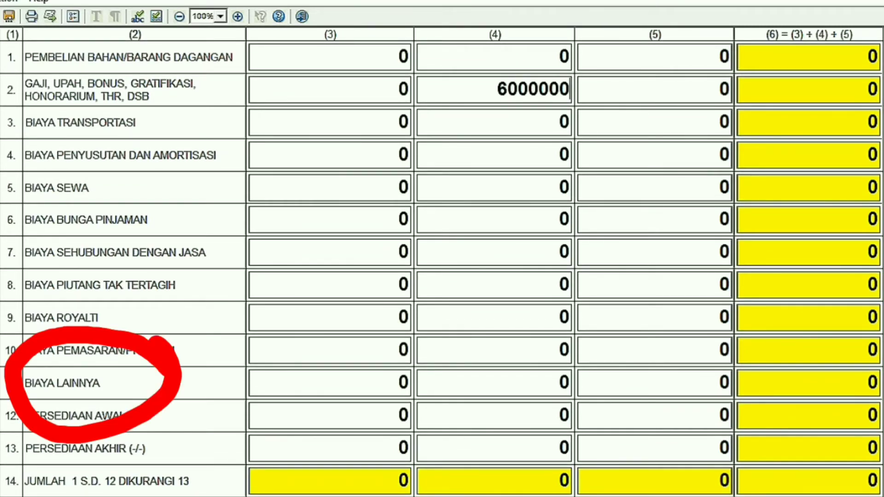
# Replace the 0 in BIAYA LAINNYA with 2280000 and return to the form header.
pyautogui.click(559, 382)
pyautogui.press('Delete')
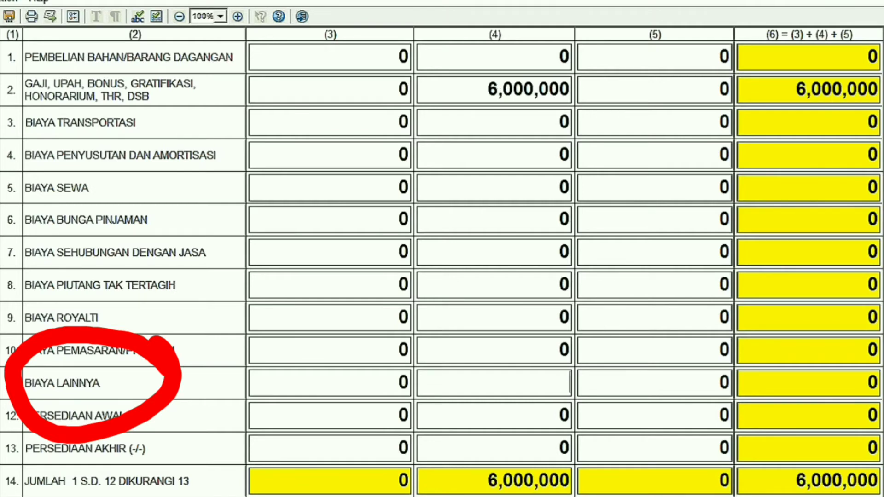
pyautogui.write('2280000')
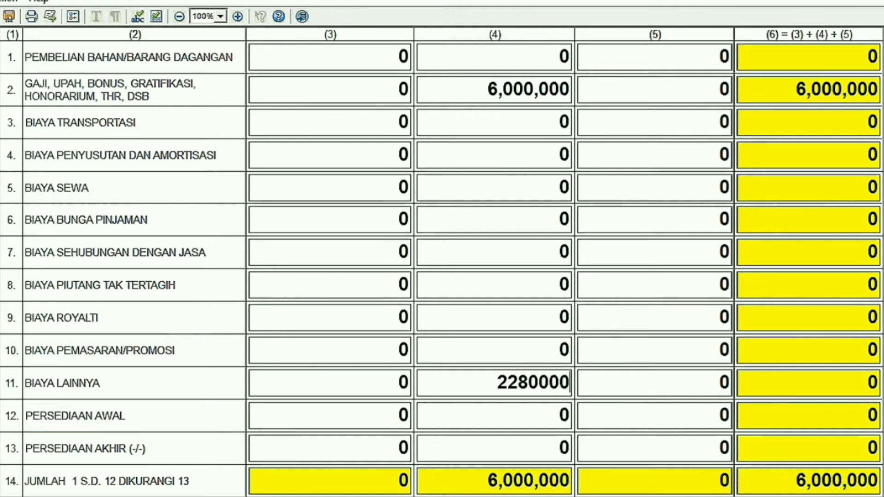
pyautogui.scroll(-3, 442, 262)
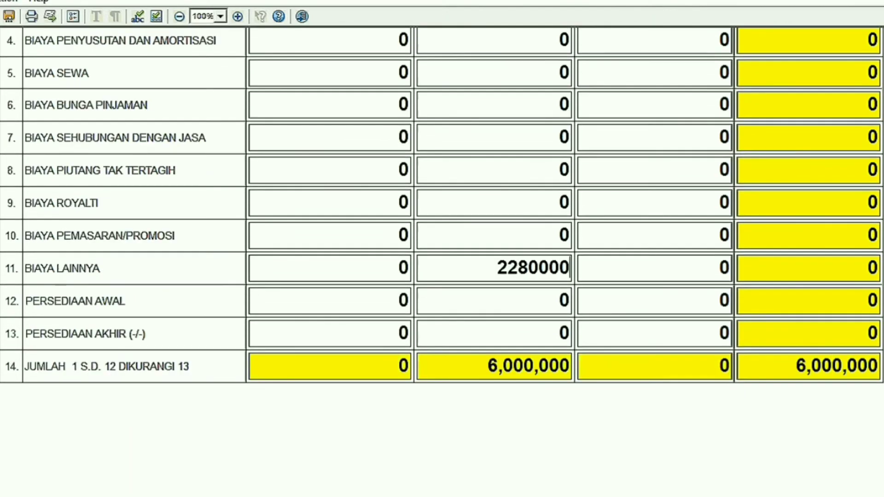
pyautogui.scroll(4, 442, 261)
pyautogui.scroll(3, 442, 262)
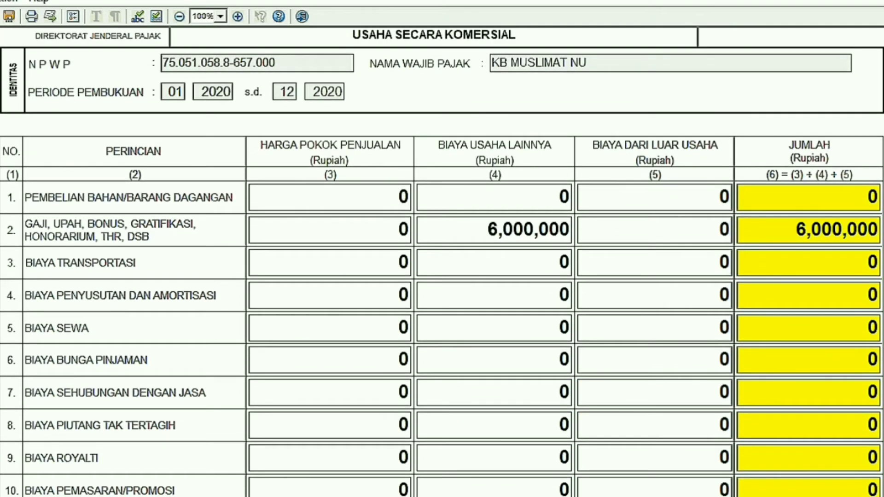
pyautogui.scroll(3, 441, 261)
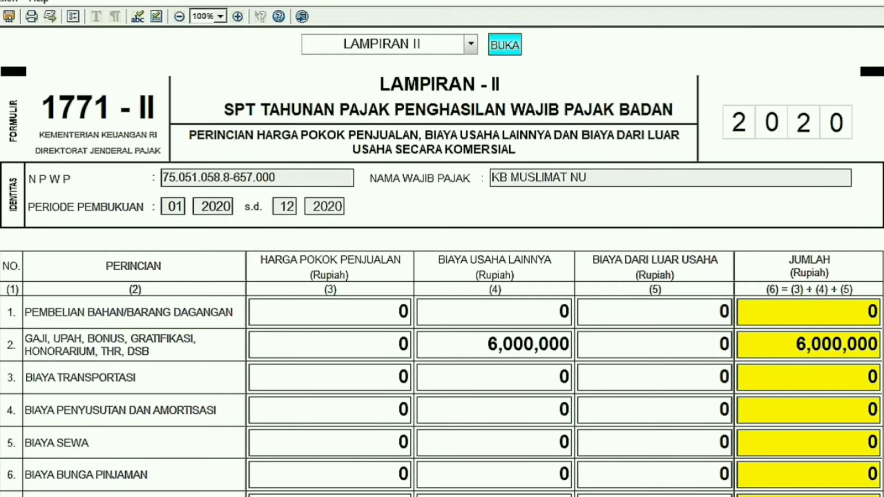
# Open the LAMPIRAN V attachment page from the attachment list.
pyautogui.click(470, 44)
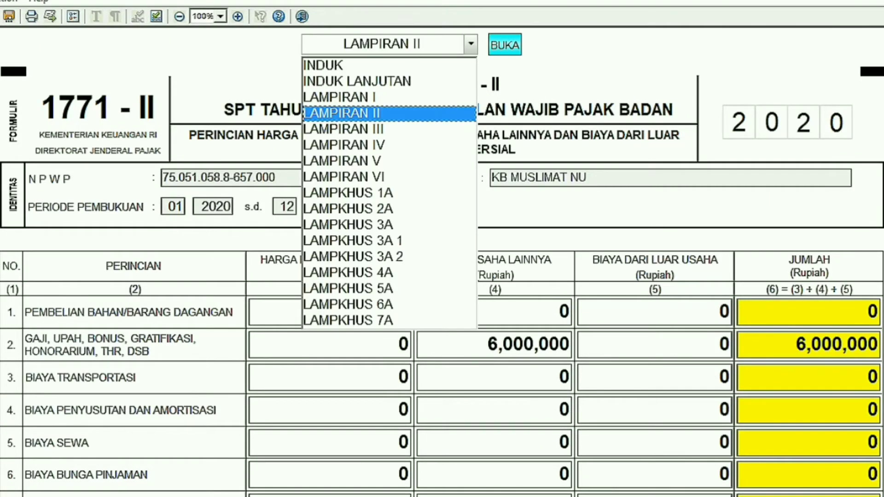
pyautogui.click(389, 161)
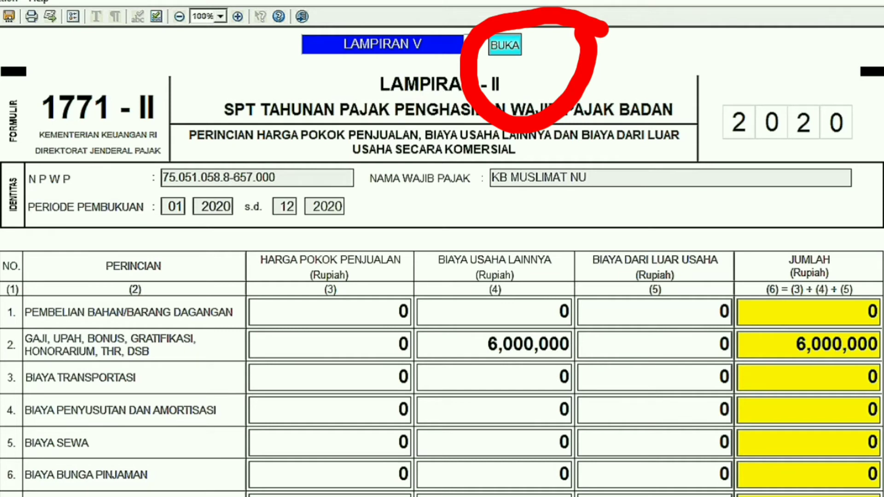
pyautogui.click(504, 45)
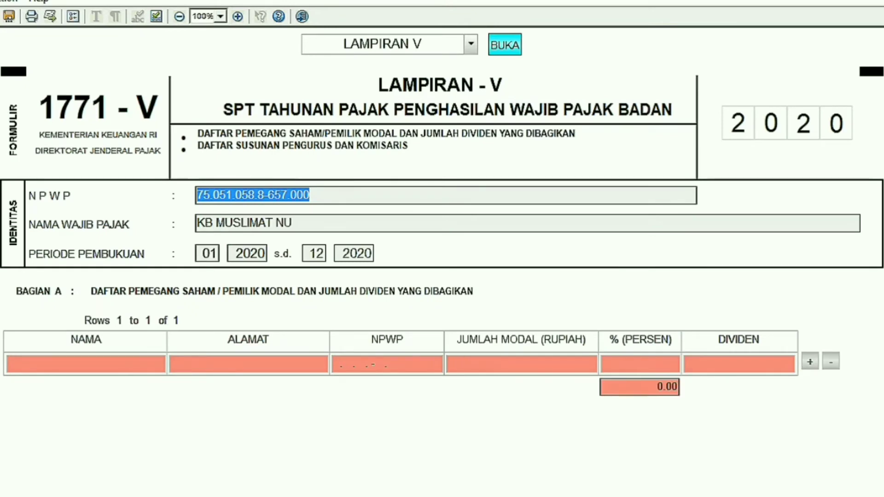
# Fill the shareholder row with the shareholder's name, a 100% share and a dividend of 0.
pyautogui.click(42, 363)
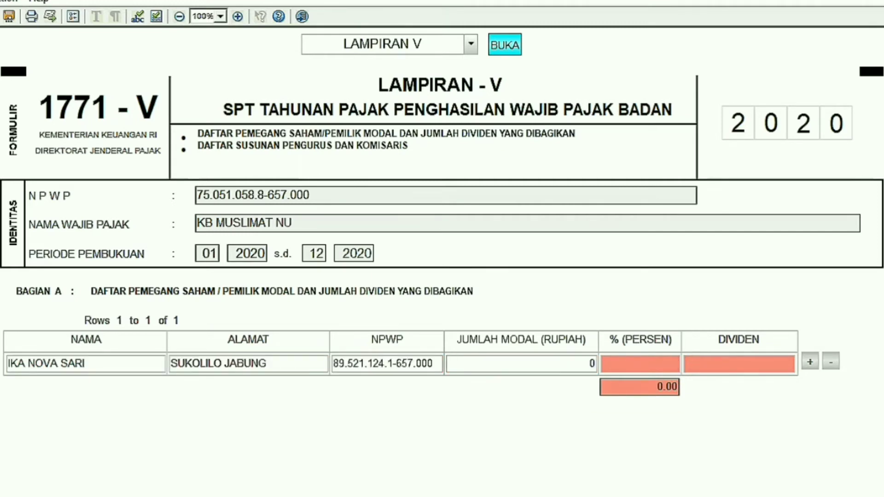
pyautogui.write('100')
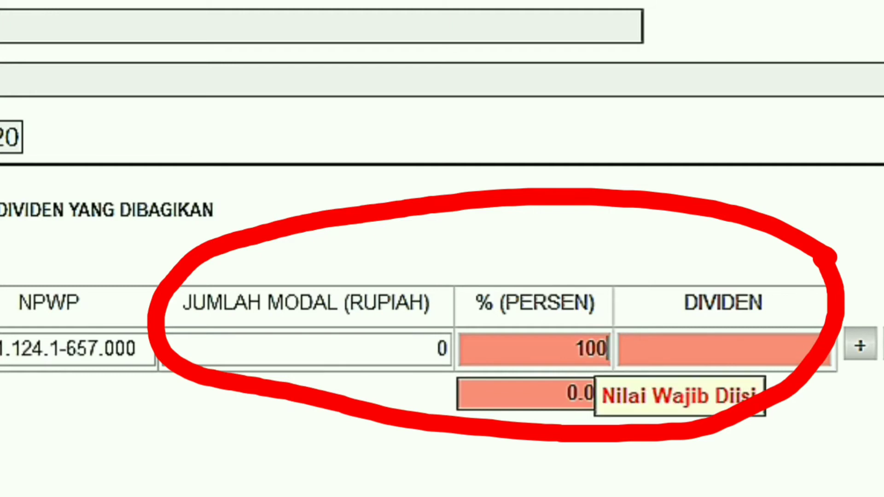
pyautogui.press('Tab')
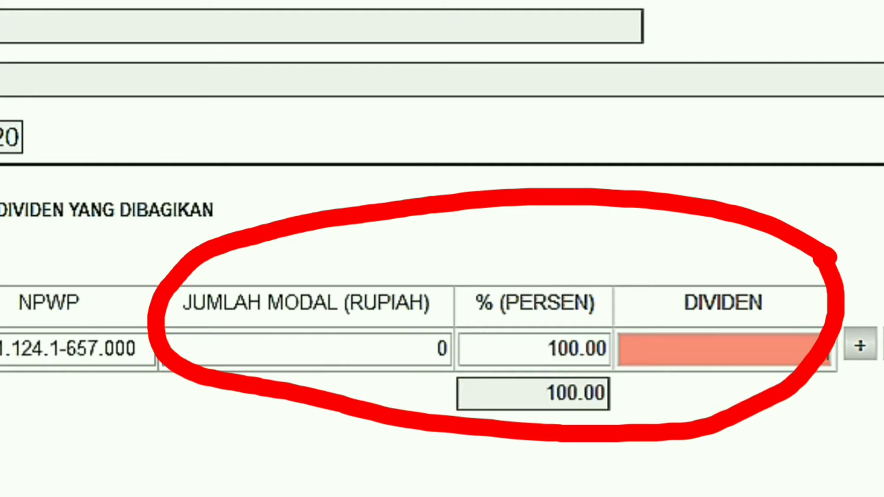
pyautogui.write('0')
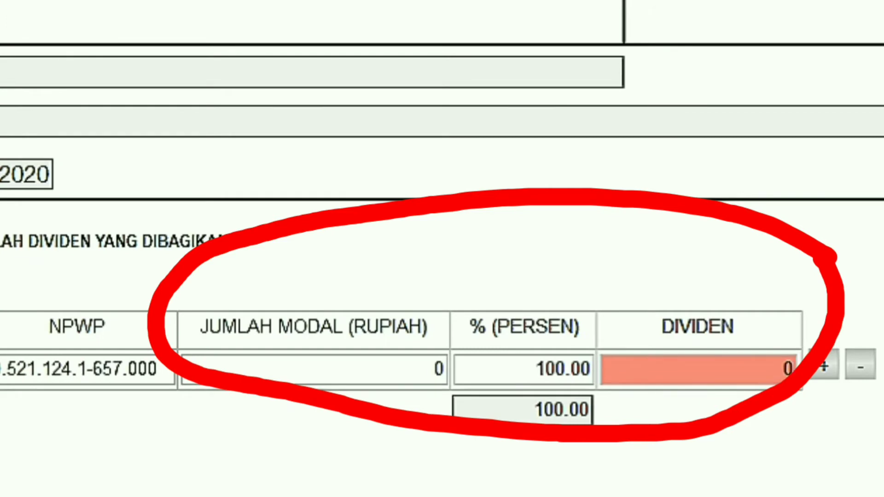
pyautogui.hotkey('shift', 'Tab')
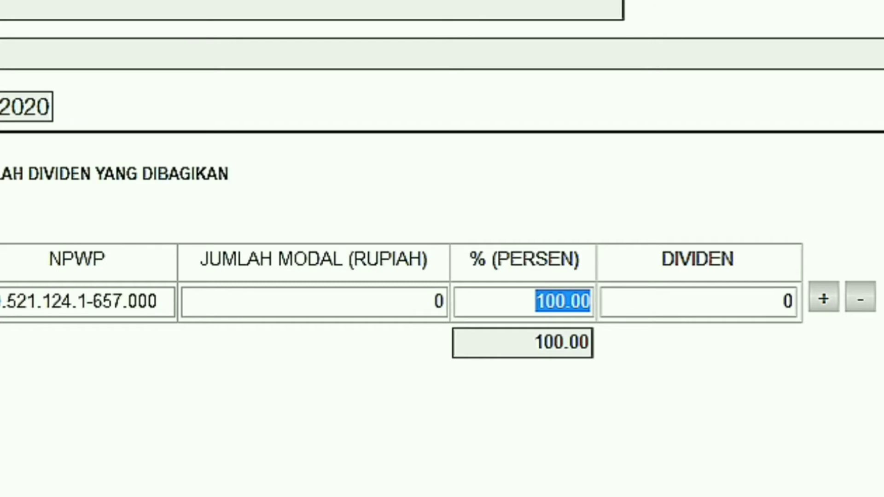
# Go to the INDUK LANJUTAN page.
pyautogui.scroll(-8, 442, 249)
pyautogui.scroll(11, 442, 249)
pyautogui.scroll(-1, 442, 249)
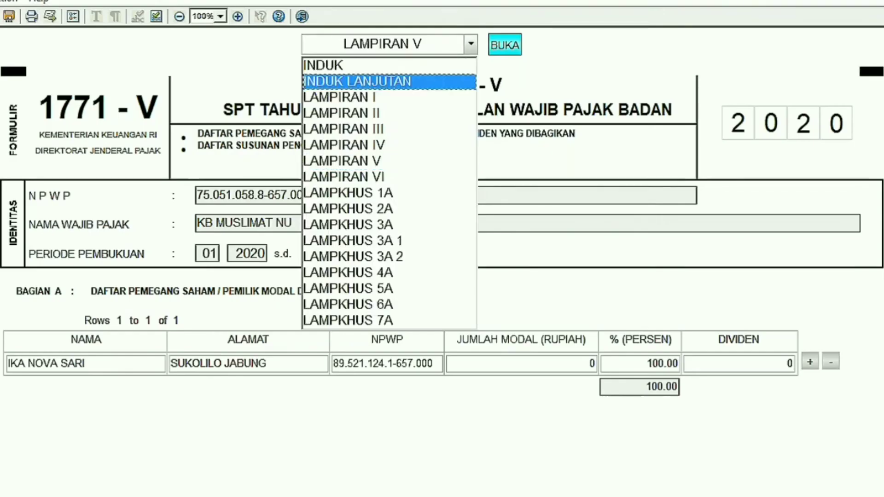
pyautogui.click(387, 81)
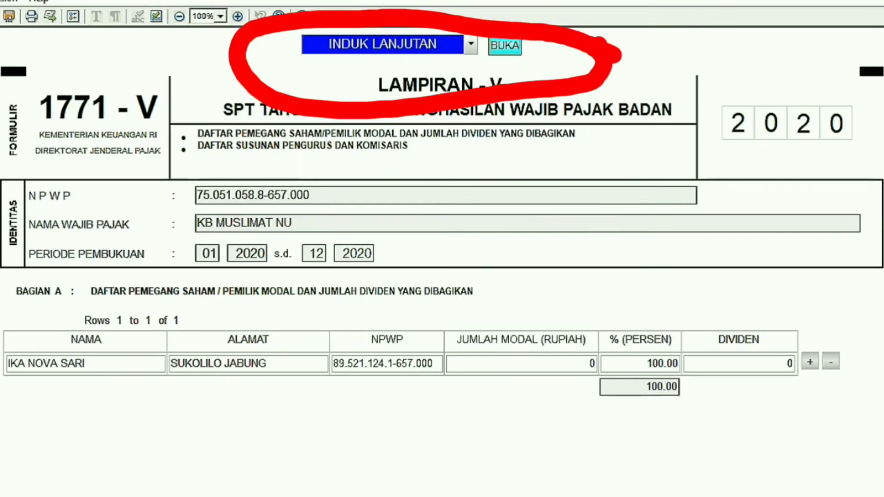
pyautogui.click(504, 46)
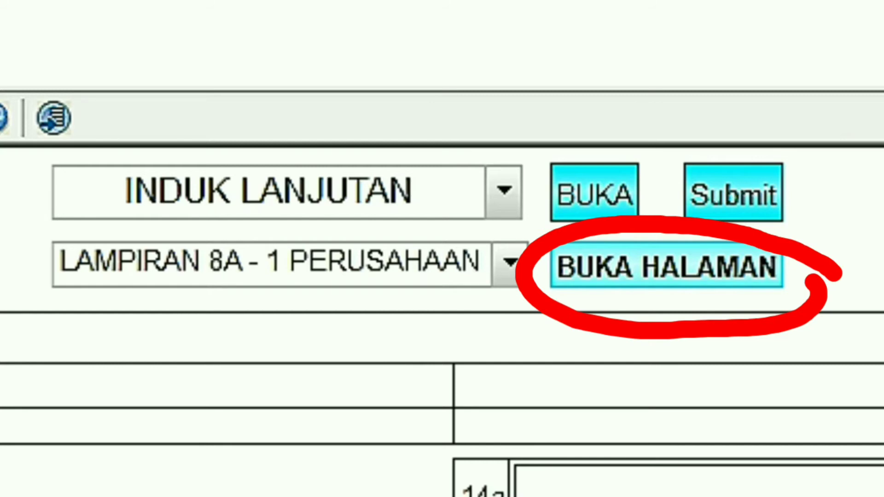
# Open the Lampiran 8A-1 Perusahaan page and scroll down through its balance sheet items.
pyautogui.click(666, 267)
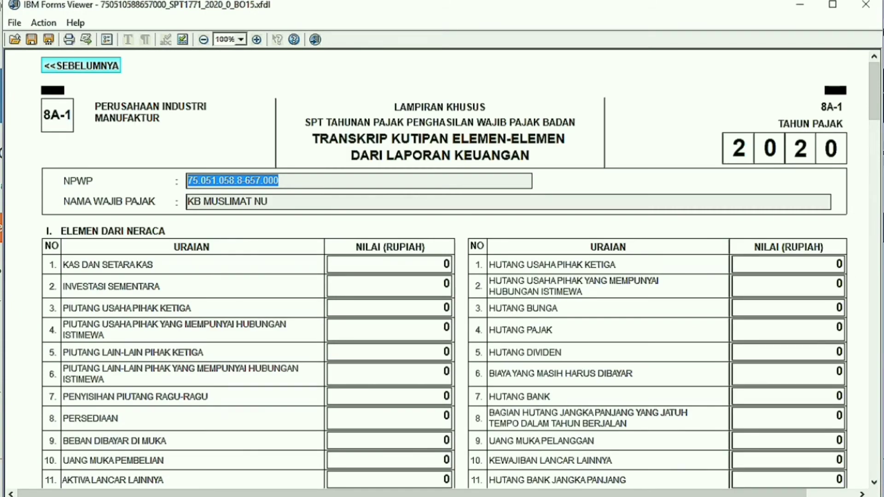
pyautogui.scroll(-5, 460, 271)
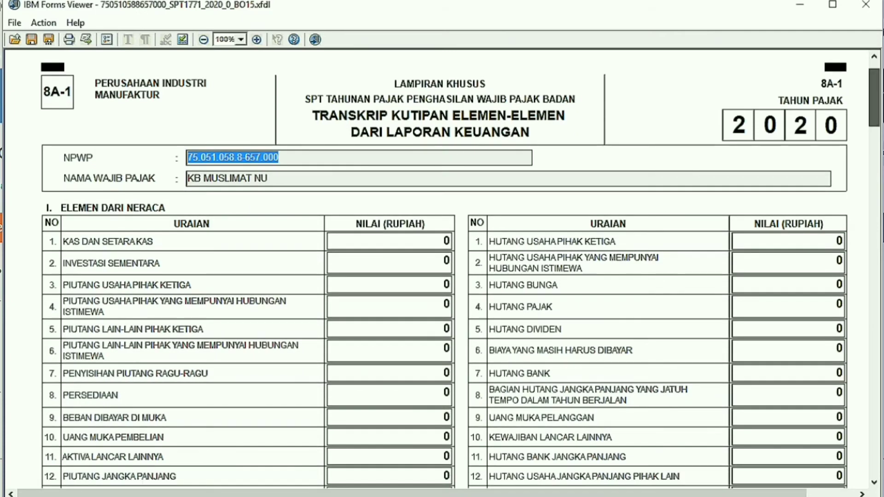
pyautogui.scroll(-3, 460, 272)
pyautogui.scroll(-2, 461, 271)
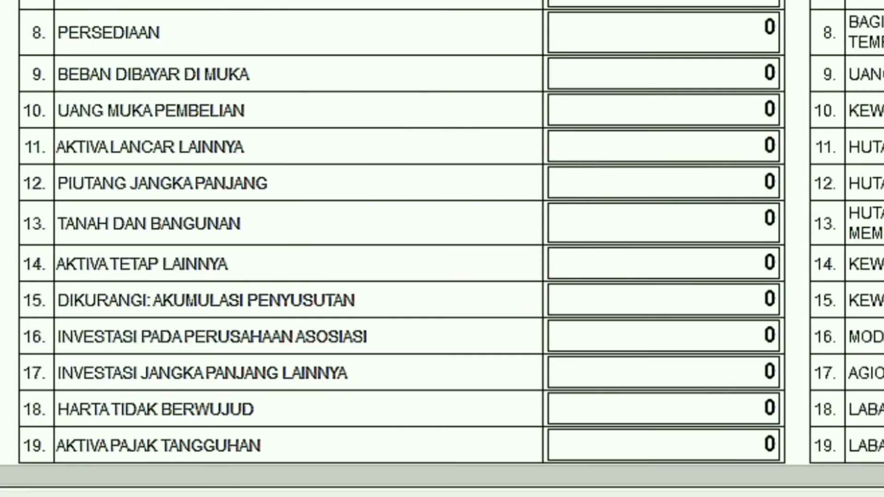
# Enter 500,000,000 for both TANAH DAN BANGUNAN and AKTIVA TETAP LAINNYA.
pyautogui.click(775, 219)
pyautogui.press('BackSpace')
pyautogui.write('500000000')
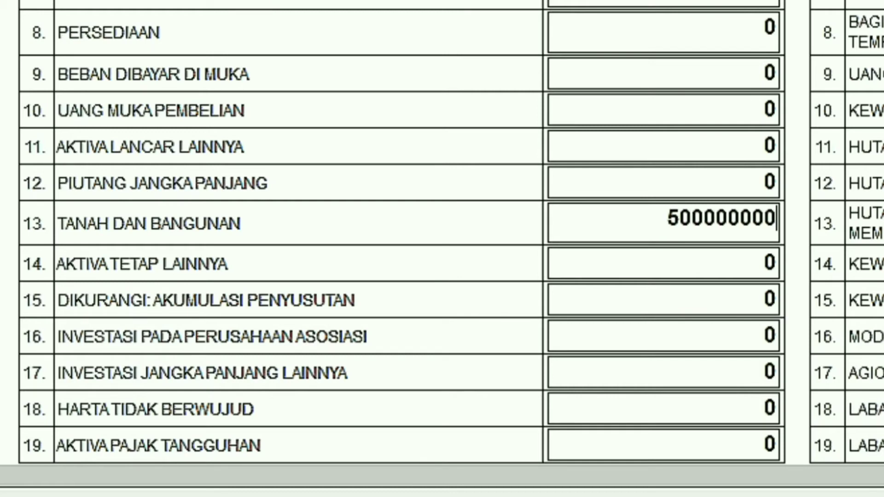
pyautogui.press('Tab')
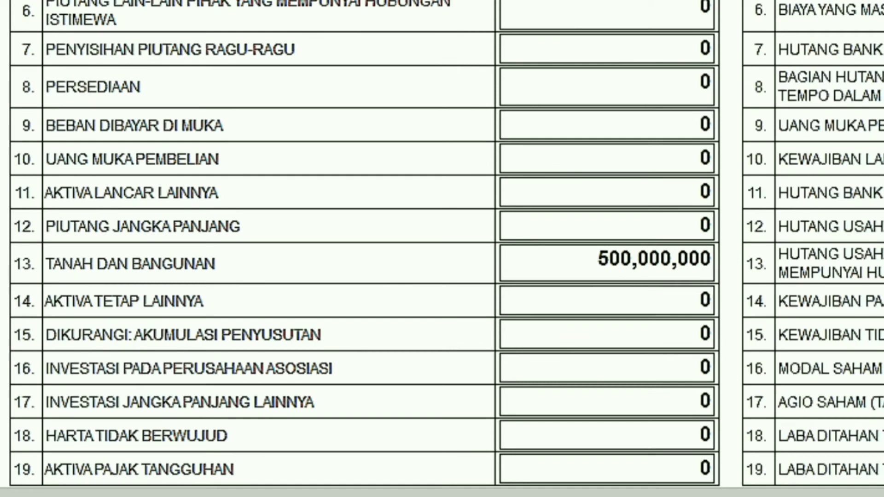
pyautogui.press('BackSpace')
pyautogui.write('500000000')
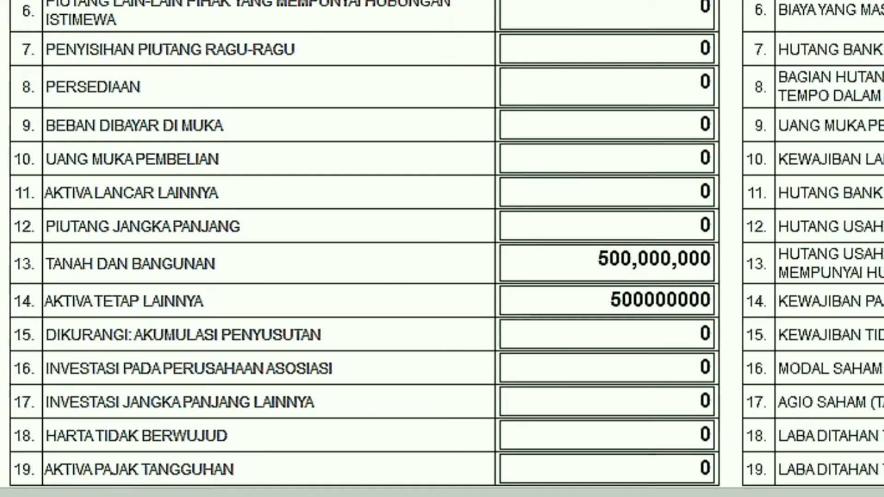
pyautogui.scroll(-5, 442, 241)
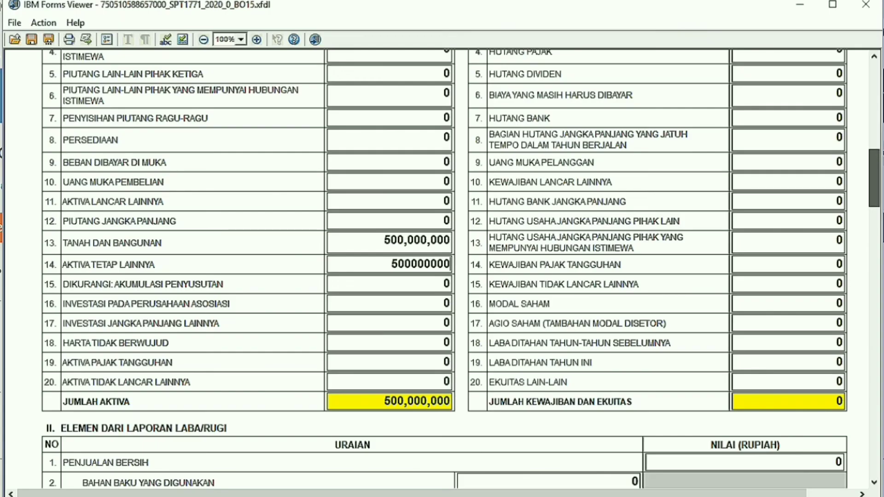
pyautogui.scroll(1, 460, 268)
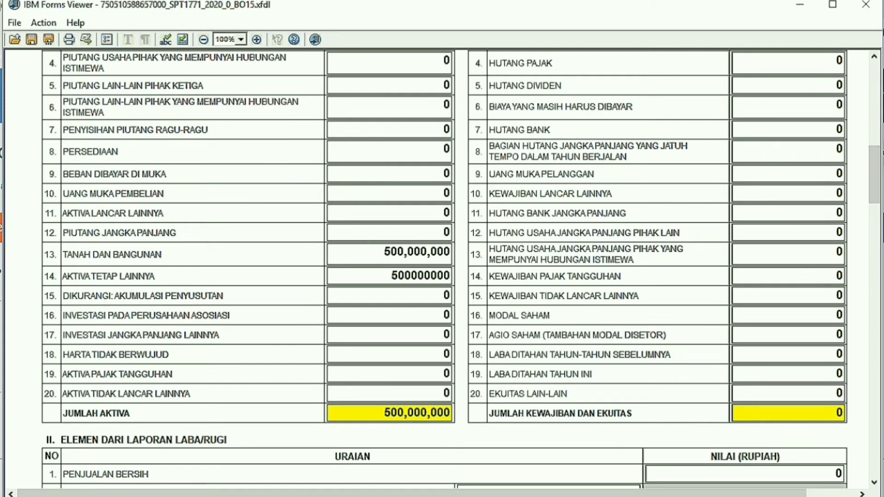
pyautogui.click(405, 315)
# Enter 1,000,000,000 as EKUITAS LAIN-LAIN so liabilities and equity match total assets.
pyautogui.click(800, 394)
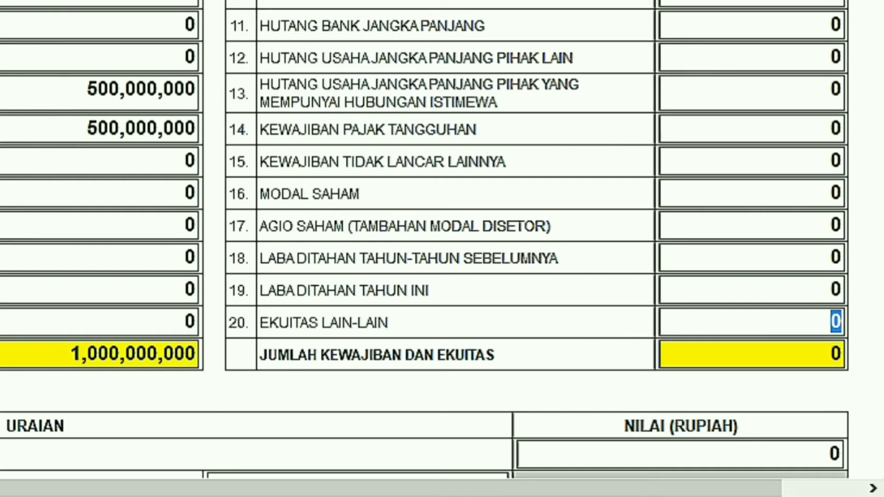
pyautogui.write('1000000')
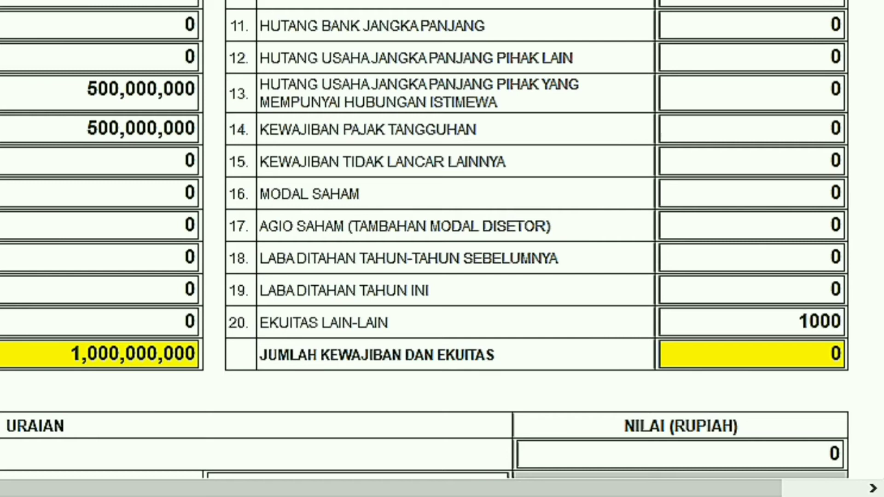
pyautogui.write('000')
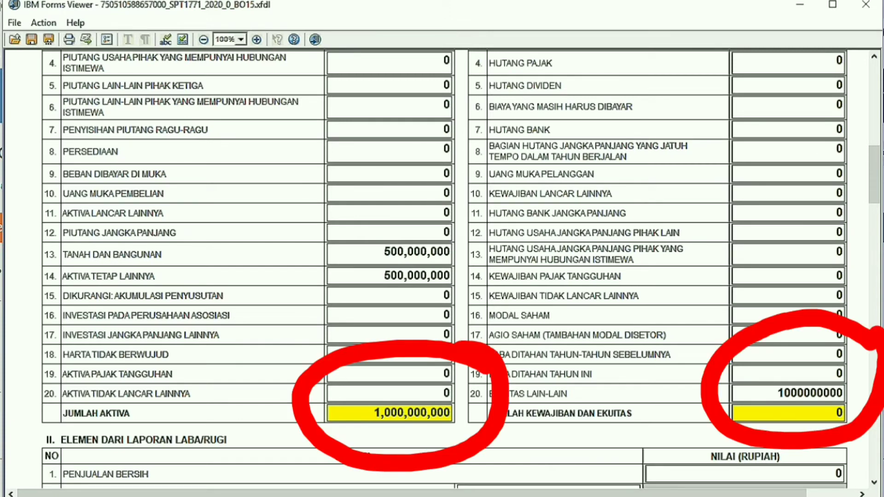
pyautogui.press('Tab')
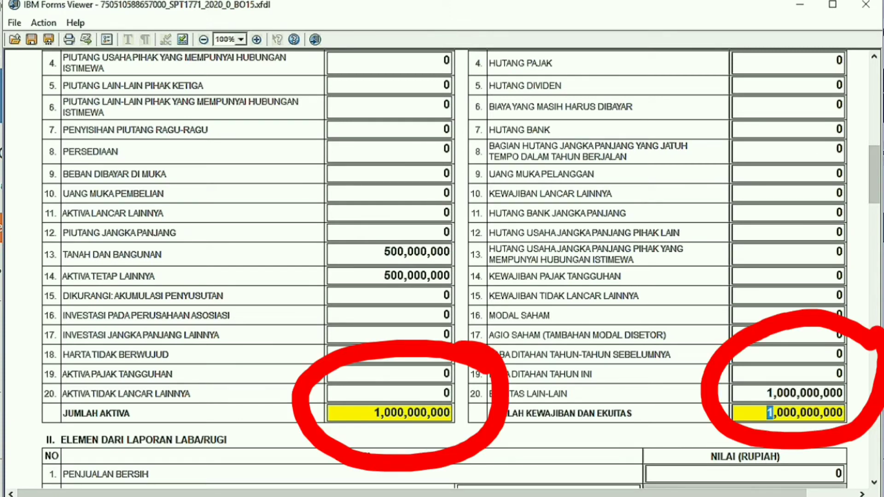
pyautogui.press('Tab')
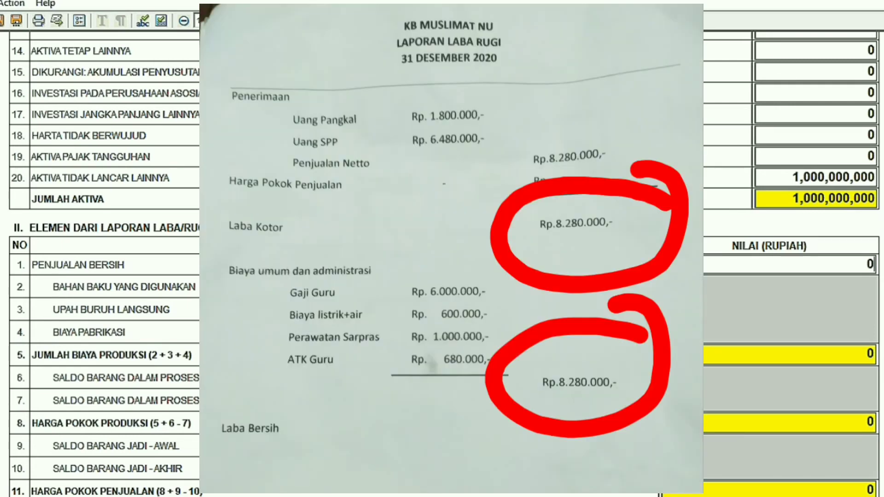
# Enter 8,280,000 for both PENJUALAN BERSIH and BEBAN UMUM DAN ADMINISTRASI.
pyautogui.press('BackSpace')
pyautogui.write('8')
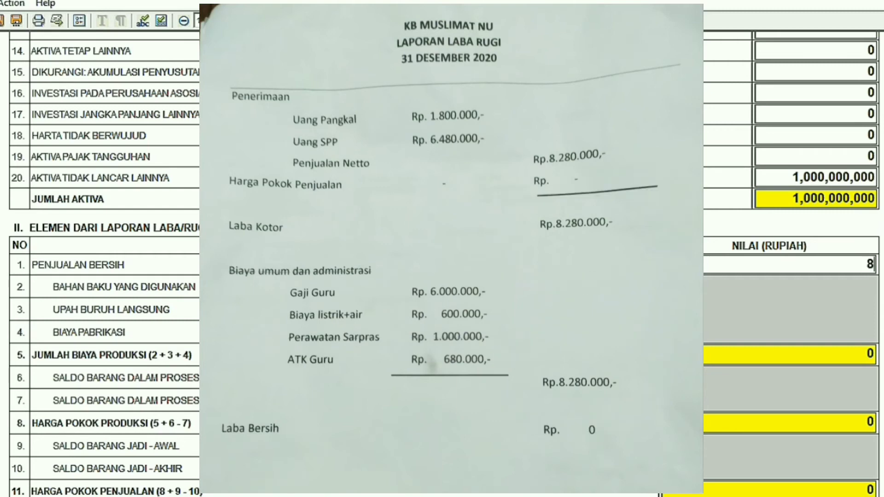
pyautogui.write('280000')
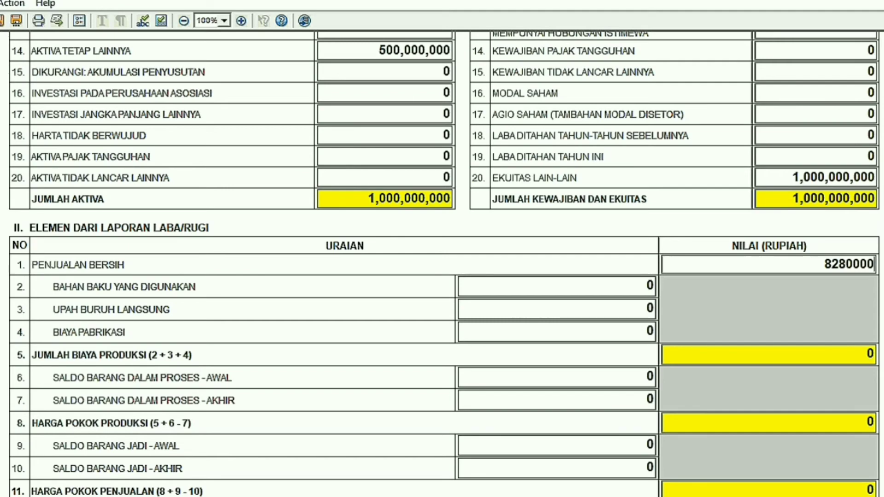
pyautogui.scroll(-3, 441, 262)
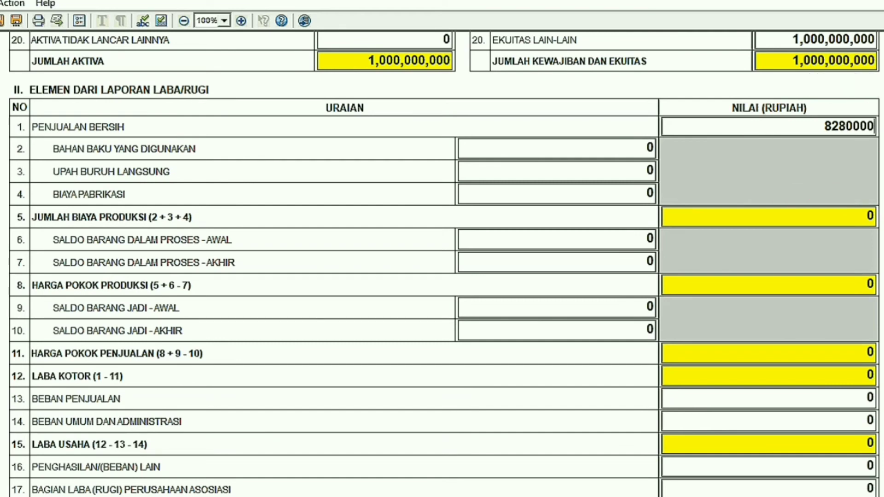
pyautogui.click(872, 421)
pyautogui.press('BackSpace')
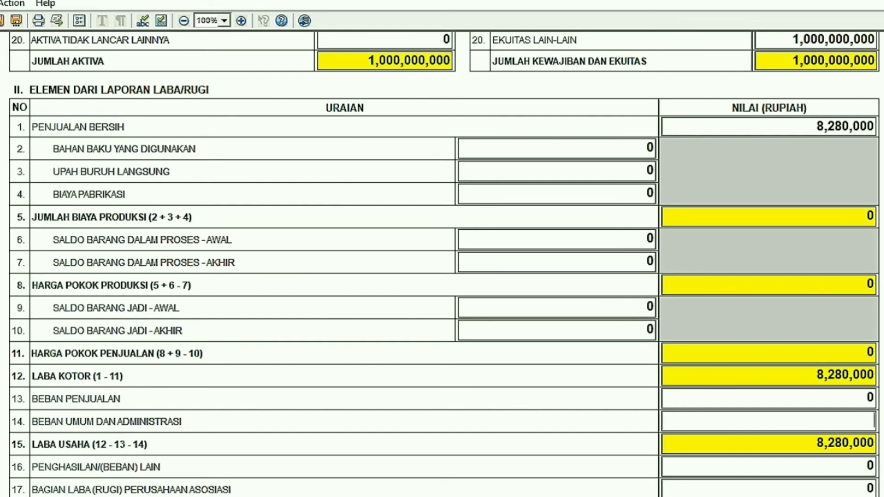
pyautogui.write('8280000')
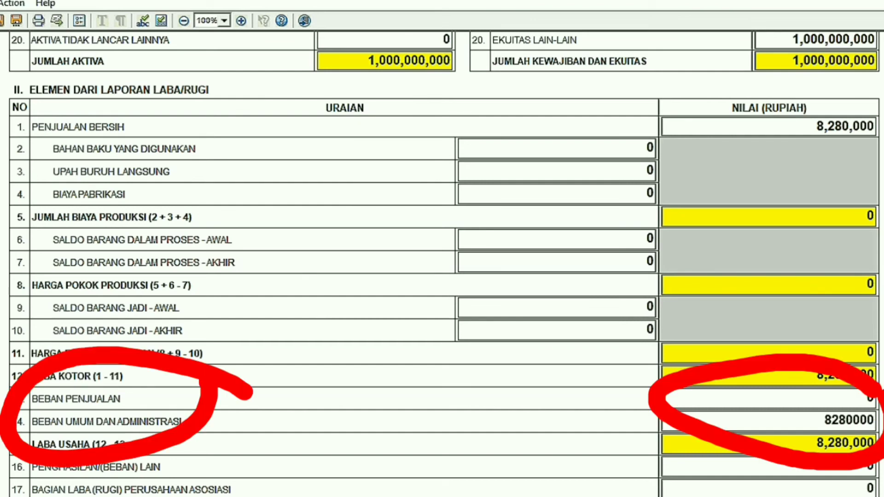
pyautogui.press('Tab')
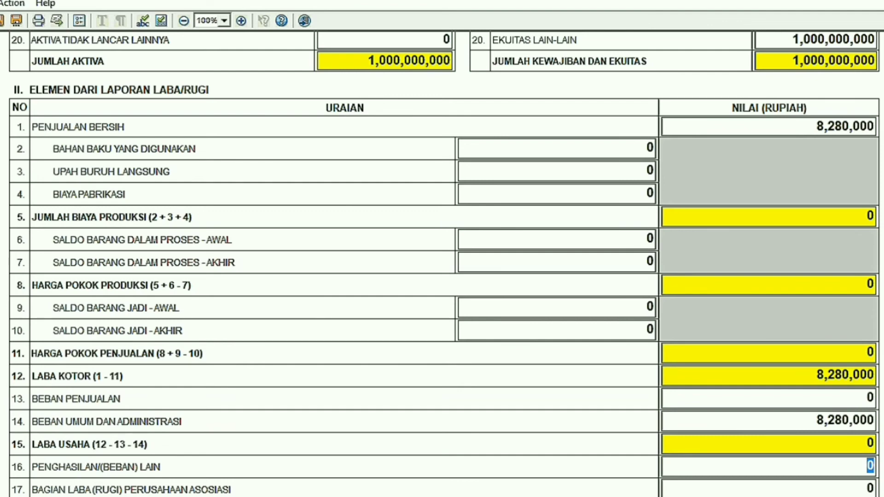
pyautogui.scroll(15, 443, 264)
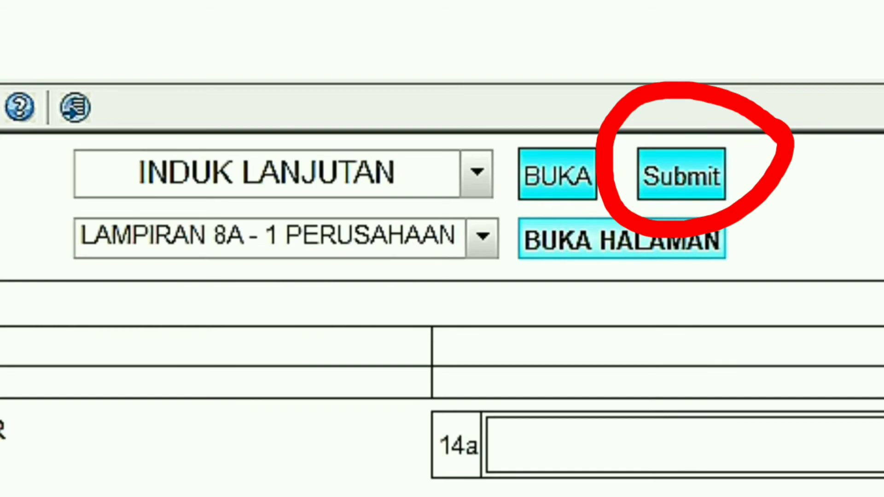
# Submit the form and attach Pajak 2020.pdf as the Laporan Keuangan document.
pyautogui.click(681, 174)
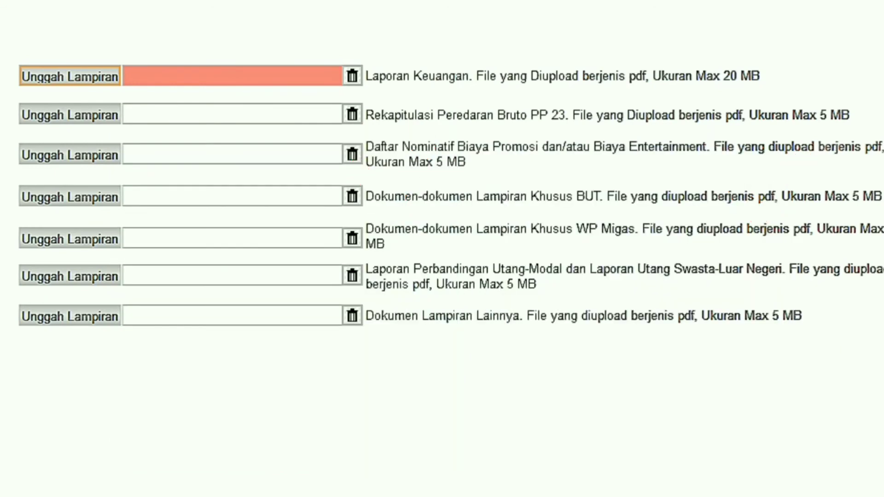
pyautogui.click(70, 76)
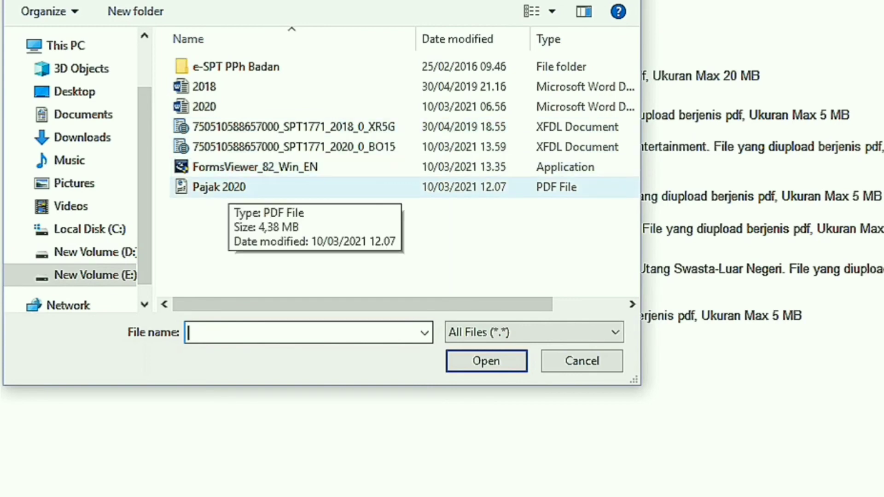
pyautogui.doubleClick(219, 187)
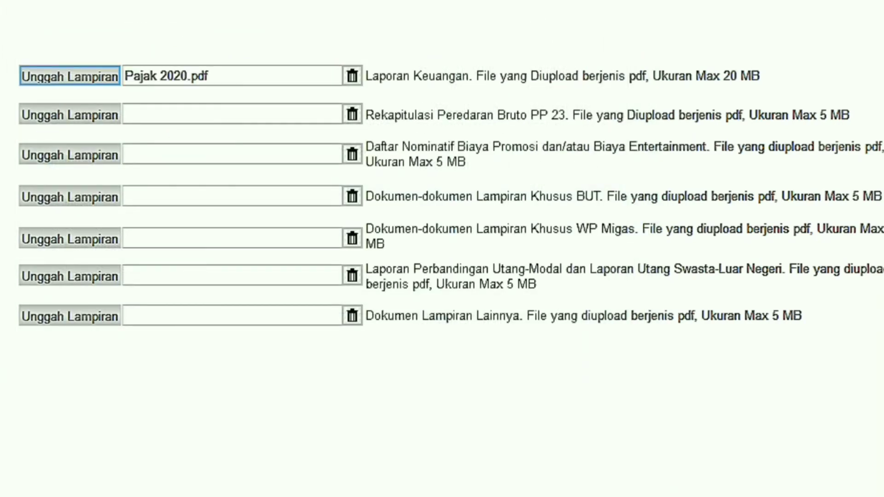
pyautogui.scroll(-3, 442, 248)
pyautogui.scroll(-2, 442, 248)
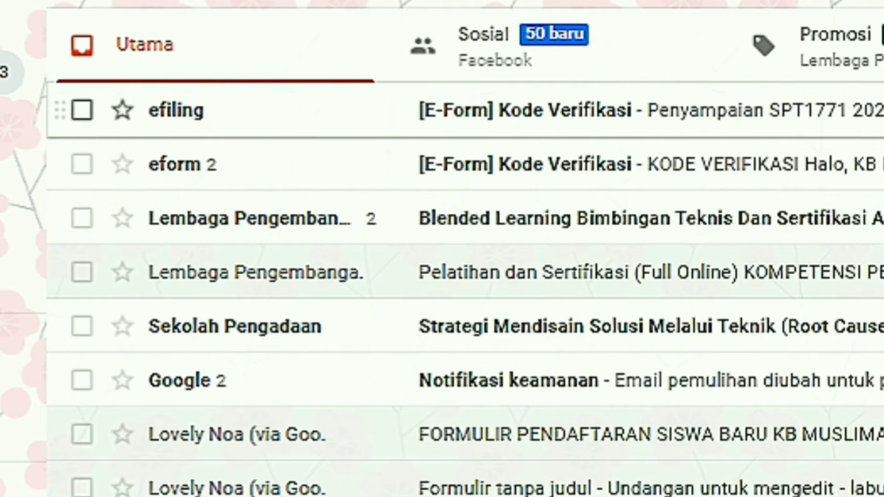
# Open the [E-Form] Kode Verifikasi email and select its verification code.
pyautogui.click(283, 128)
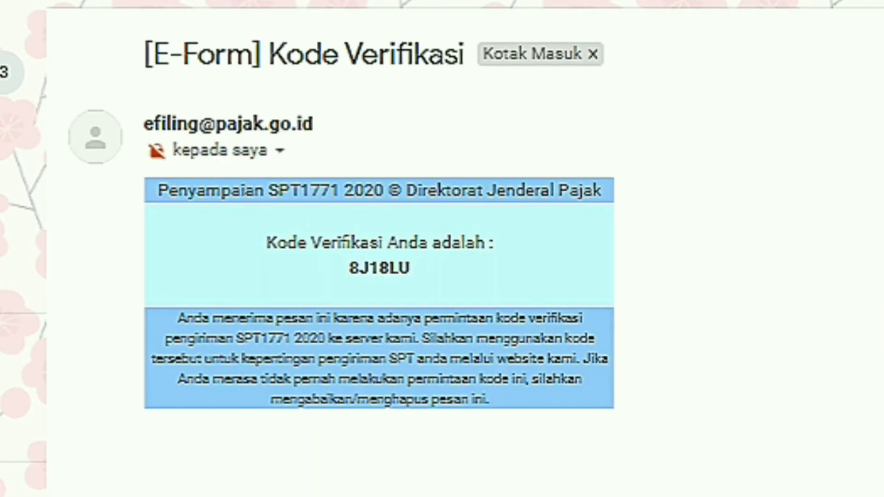
pyautogui.moveTo(409, 268); pyautogui.dragTo(349, 268)
pyautogui.hotkey('ctrl', 'c')
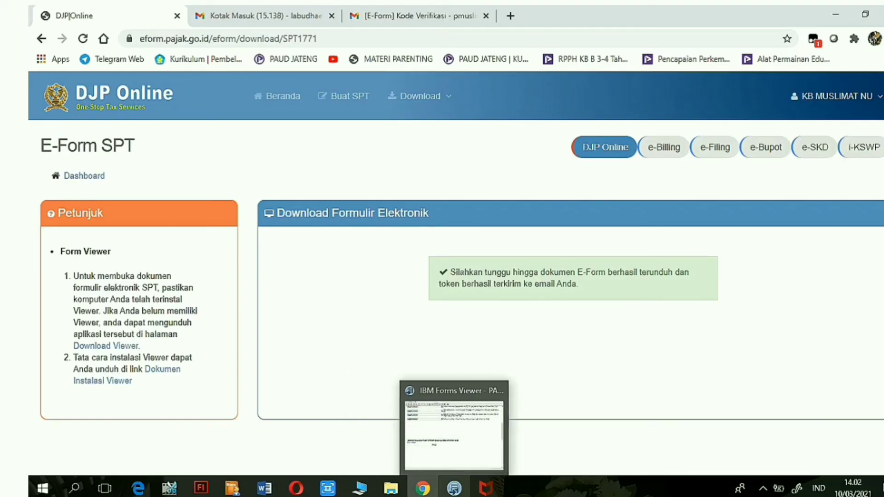
# Paste the emailed verification code into the Kode Verifikasi field of the tax form.
pyautogui.click(453, 488)
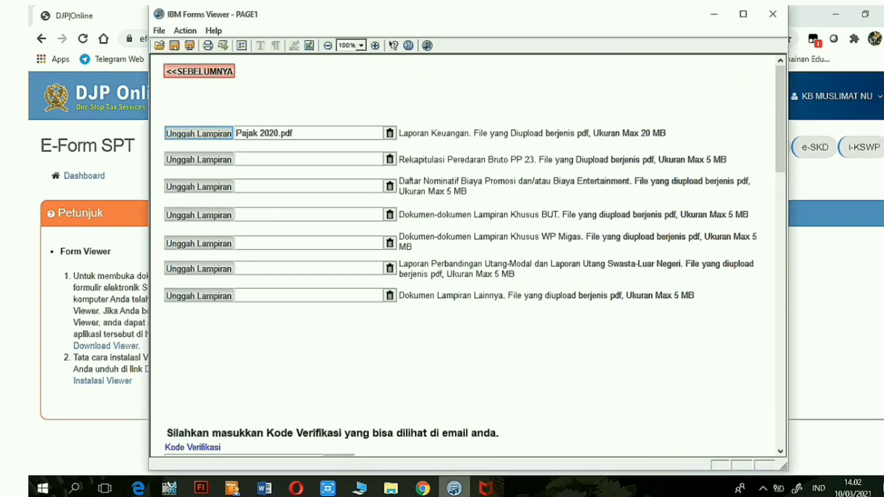
pyautogui.scroll(-5, 467, 257)
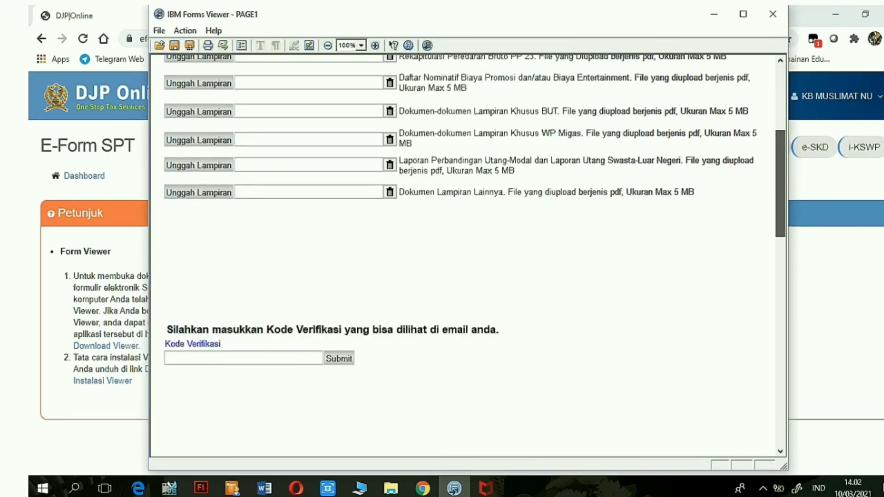
pyautogui.click(230, 275)
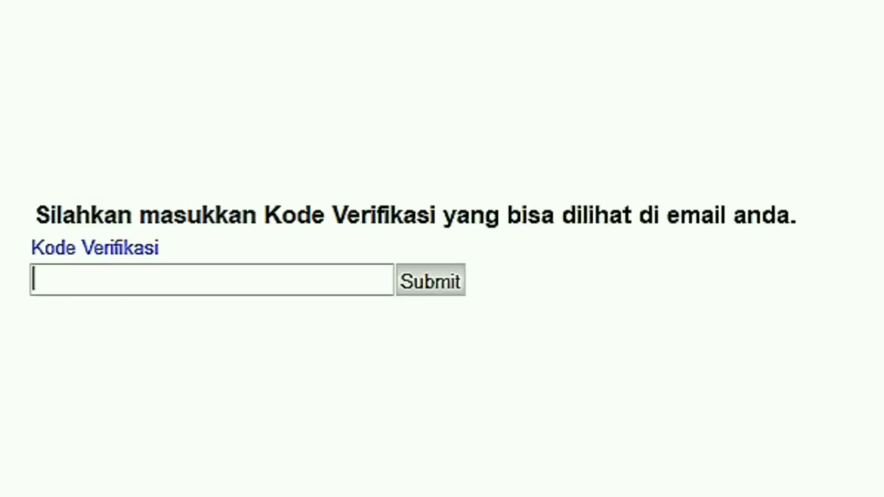
pyautogui.hotkey('ctrl', 'v')
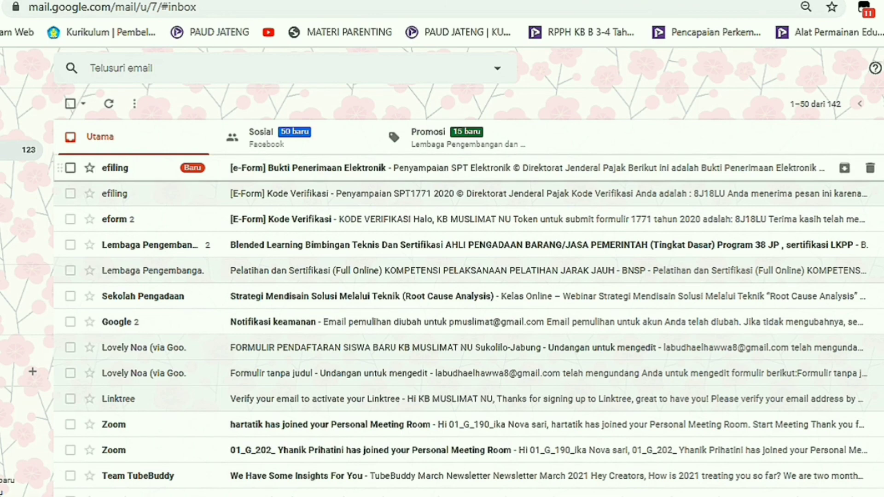
# Open the Bukti Penerimaan Elektronik receipt email and finish with the print dialog.
pyautogui.click(307, 168)
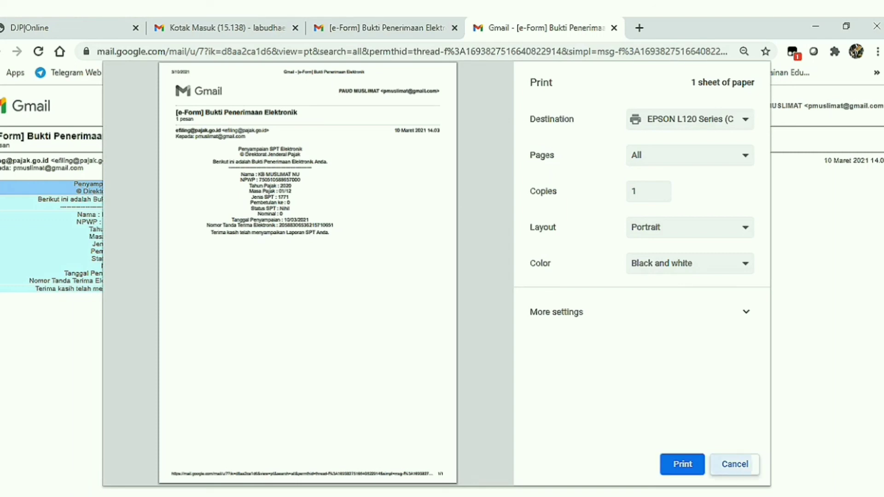
pyautogui.click(734, 464)
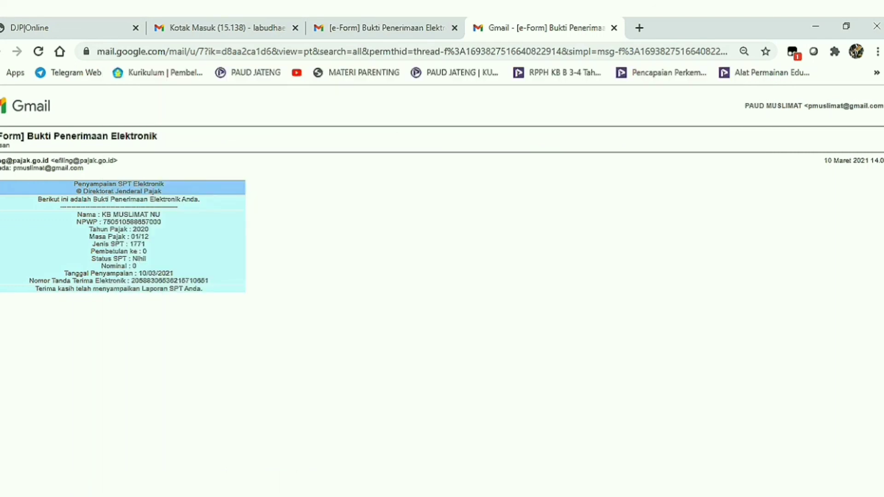